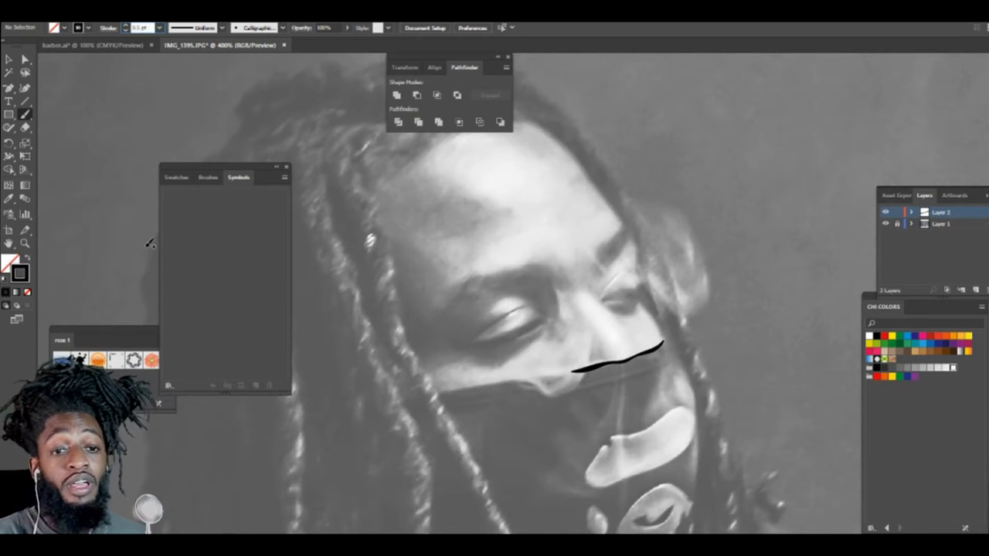
Step: Draw the face mask's upper edge from the nose to the outer cheek as a black brush line with melting drips
{"action": "key", "text": "ctrl+equal"}
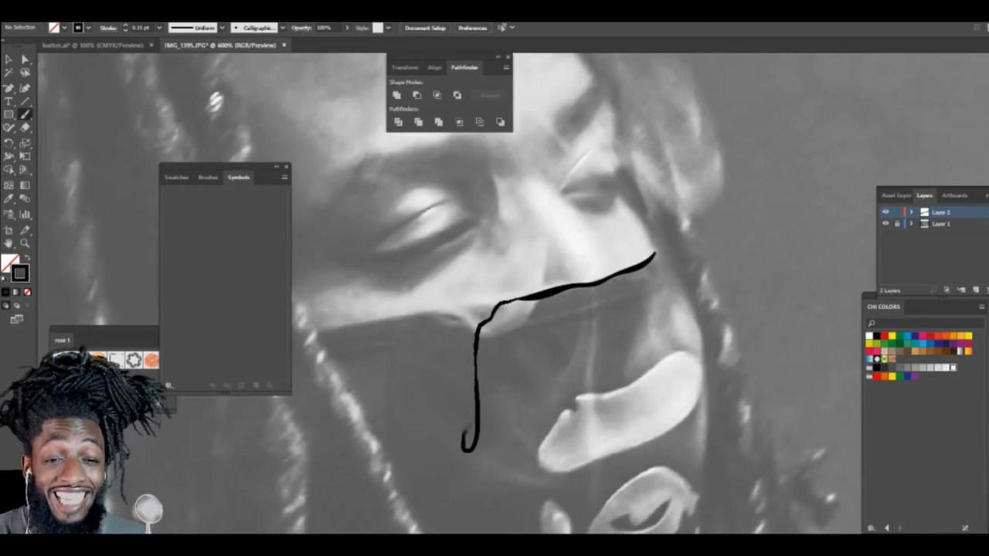
{"action": "mouse_move", "coordinate": [468, 440]}
{"action": "left_mouse_down"}
{"action": "mouse_move", "coordinate": [457, 309]}
{"action": "mouse_move", "coordinate": [440, 348]}
{"action": "mouse_move", "coordinate": [423, 309]}
{"action": "mouse_move", "coordinate": [387, 331]}
{"action": "mouse_move", "coordinate": [355, 321]}
{"action": "mouse_move", "coordinate": [326, 326]}
{"action": "left_mouse_up"}
{"action": "key", "text": "ctrl+equal"}
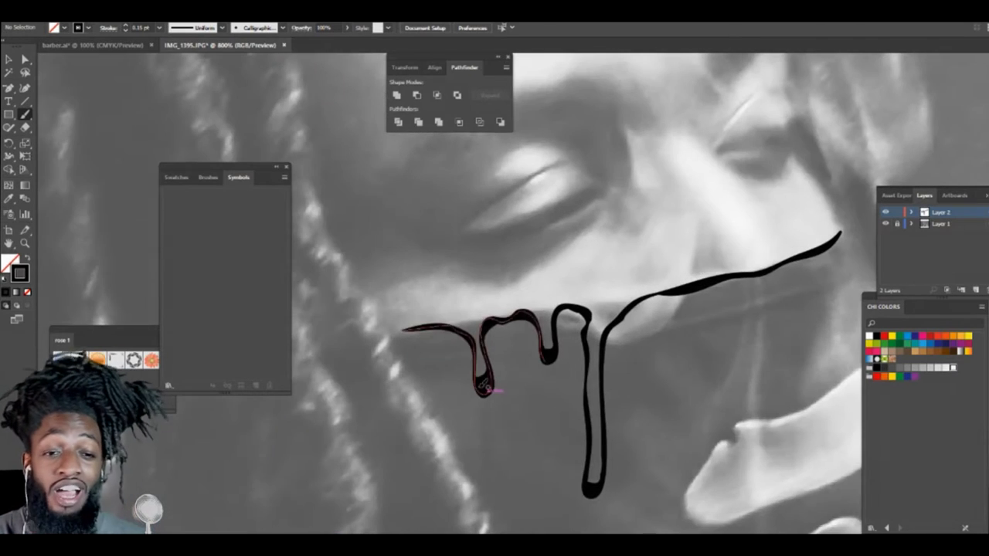
{"action": "key", "text": "ctrl+z"}
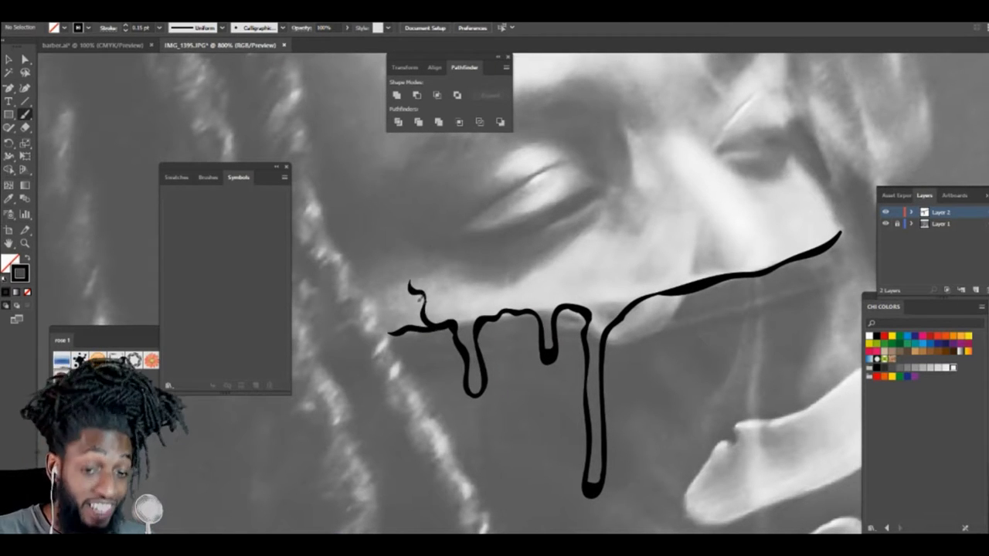
{"action": "scroll", "coordinate": [421, 299], "scroll_direction": "down", "scroll_amount": 3}
{"action": "scroll", "coordinate": [516, 386], "scroll_direction": "up", "scroll_amount": 2}
{"action": "scroll", "coordinate": [521, 300], "scroll_direction": "down", "scroll_amount": 4}
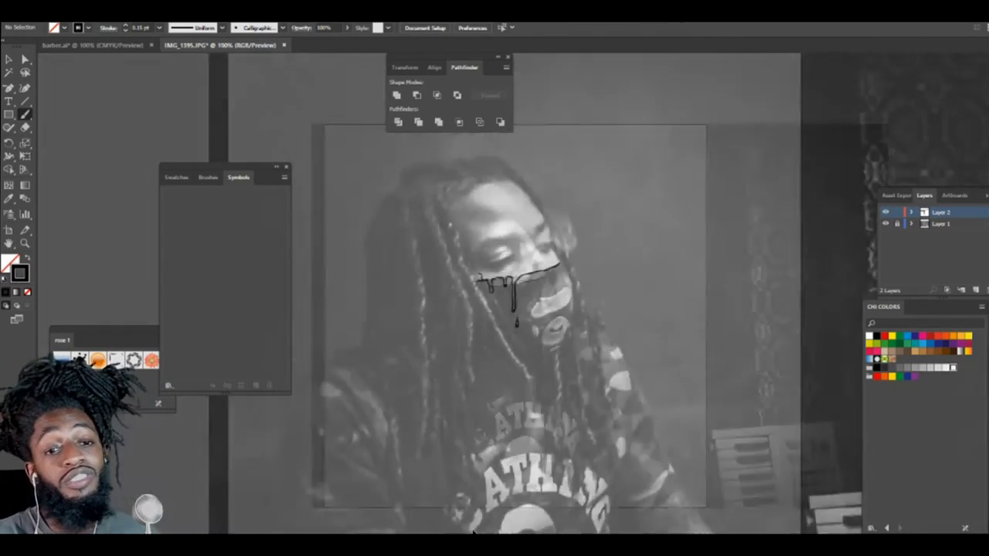
Step: Draw the curved lower lash line of the nearer closed eye with the Paintbrush
{"action": "scroll", "coordinate": [506, 256], "scroll_direction": "up", "scroll_amount": 5}
{"action": "scroll", "coordinate": [506, 257], "scroll_direction": "up", "scroll_amount": 1}
{"action": "mouse_move", "coordinate": [418, 364]}
{"action": "left_mouse_down"}
{"action": "mouse_move", "coordinate": [487, 358]}
{"action": "mouse_move", "coordinate": [570, 315]}
{"action": "left_mouse_up"}
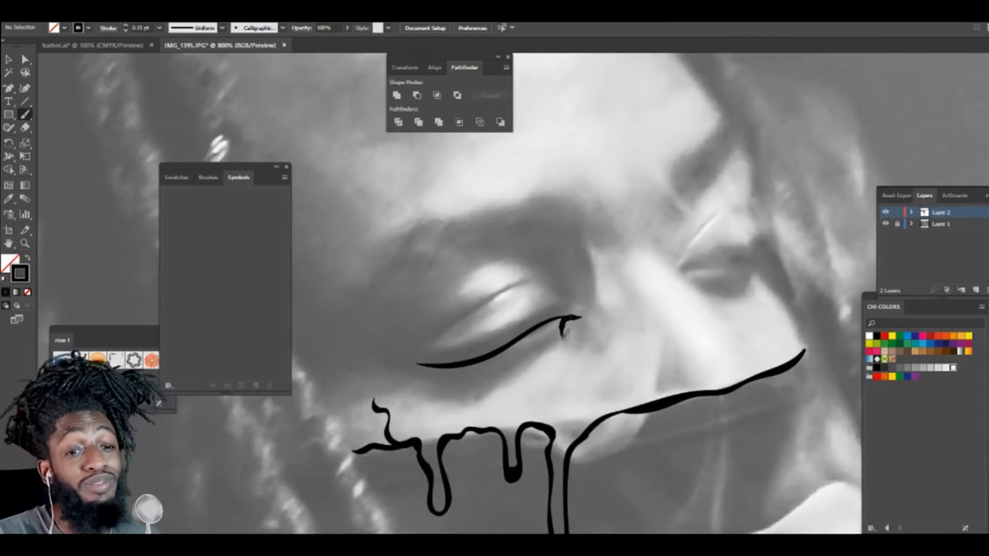
{"action": "left_click_drag", "start_coordinate": [421, 415], "coordinate": [415, 419]}
{"action": "key", "text": "ctrl+z"}
{"action": "left_click_drag", "start_coordinate": [409, 362], "coordinate": [423, 379]}
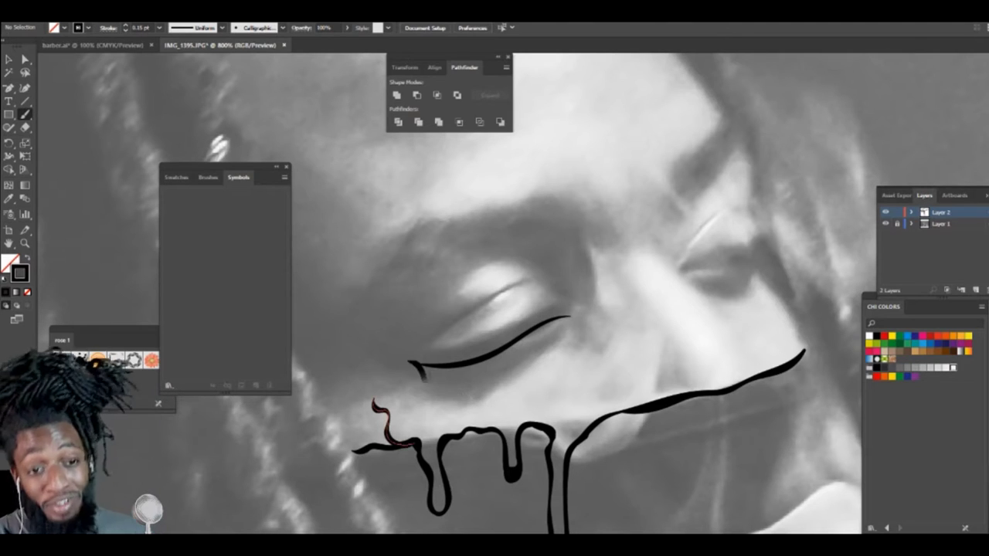
{"action": "key", "text": "ctrl+z"}
Step: Set the Paintbrush fidelity one notch closer to Accurate
{"action": "double_click", "coordinate": [26, 115]}
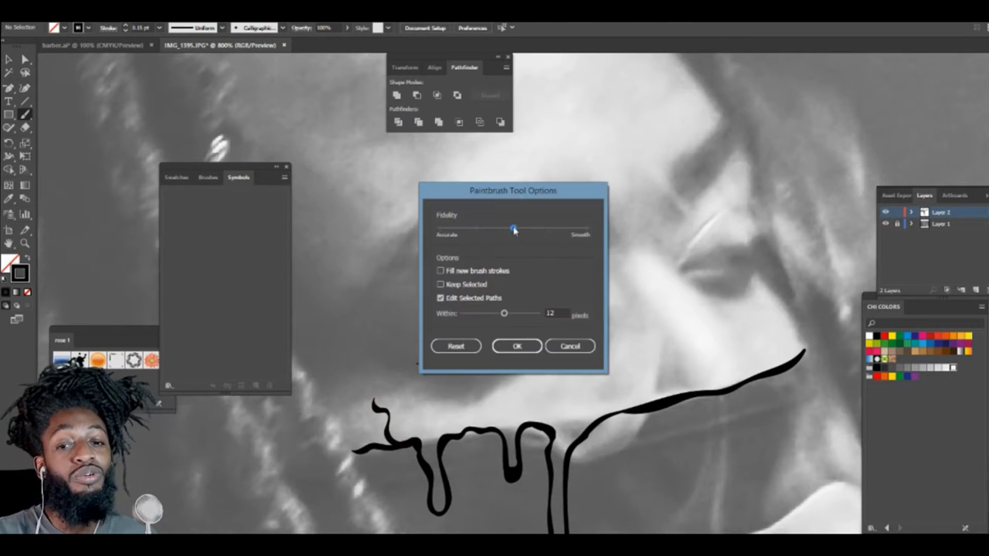
{"action": "left_click_drag", "start_coordinate": [514, 229], "coordinate": [476, 229]}
{"action": "left_click", "coordinate": [517, 346]}
Step: Paint a wavy dripping outline beneath the nearer eye, running from its inner corner to its outer corner
{"action": "mouse_move", "coordinate": [572, 319]}
{"action": "left_mouse_down"}
{"action": "mouse_move", "coordinate": [551, 362]}
{"action": "mouse_move", "coordinate": [528, 371]}
{"action": "left_mouse_up"}
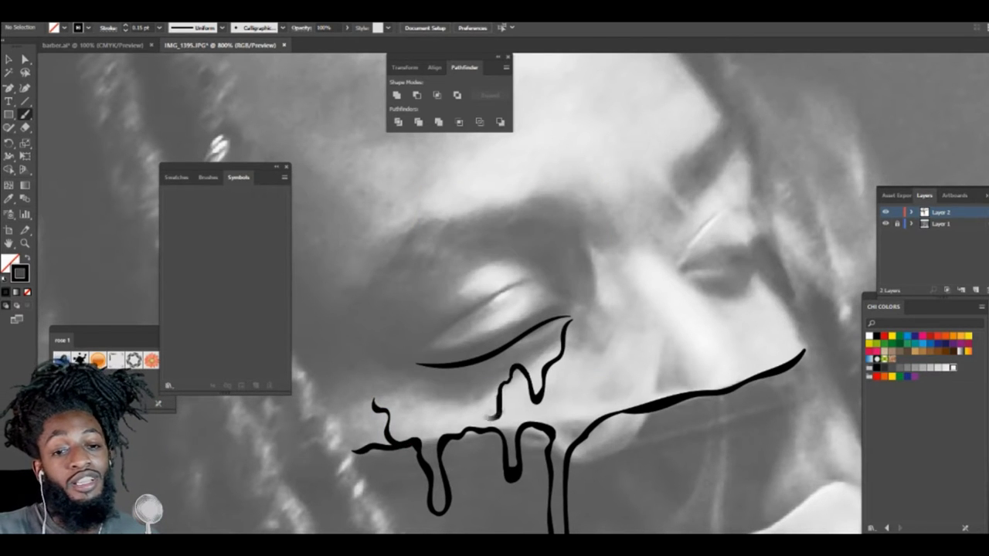
{"action": "left_click_drag", "start_coordinate": [458, 391], "coordinate": [415, 363]}
{"action": "key", "text": "ctrl+minus"}
{"action": "key", "text": "ctrl+minus"}
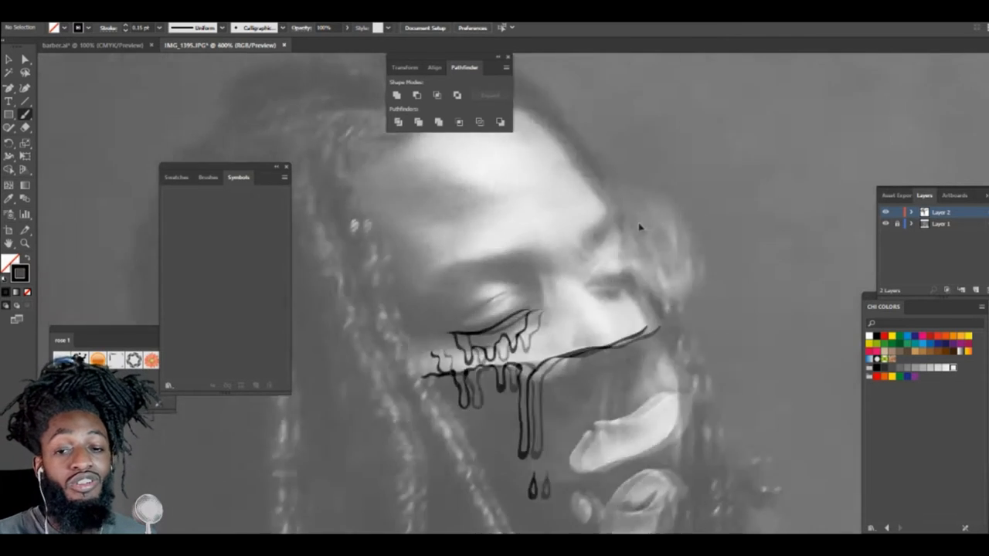
Step: Draw the nose bridge line and the farther eye's lash line with a dripping outline beneath it
{"action": "key", "text": "ctrl+equal"}
{"action": "key", "text": "ctrl+equal"}
{"action": "scroll", "coordinate": [644, 231], "scroll_direction": "right", "scroll_amount": 3}
{"action": "scroll", "coordinate": [646, 234], "scroll_direction": "up", "scroll_amount": 1}
{"action": "mouse_move", "coordinate": [634, 398]}
{"action": "left_mouse_down"}
{"action": "mouse_move", "coordinate": [554, 300]}
{"action": "mouse_move", "coordinate": [567, 265]}
{"action": "left_mouse_up"}
{"action": "mouse_move", "coordinate": [561, 315]}
{"action": "left_mouse_down"}
{"action": "mouse_move", "coordinate": [600, 308]}
{"action": "mouse_move", "coordinate": [626, 366]}
{"action": "mouse_move", "coordinate": [688, 385]}
{"action": "mouse_move", "coordinate": [663, 330]}
{"action": "left_mouse_up"}
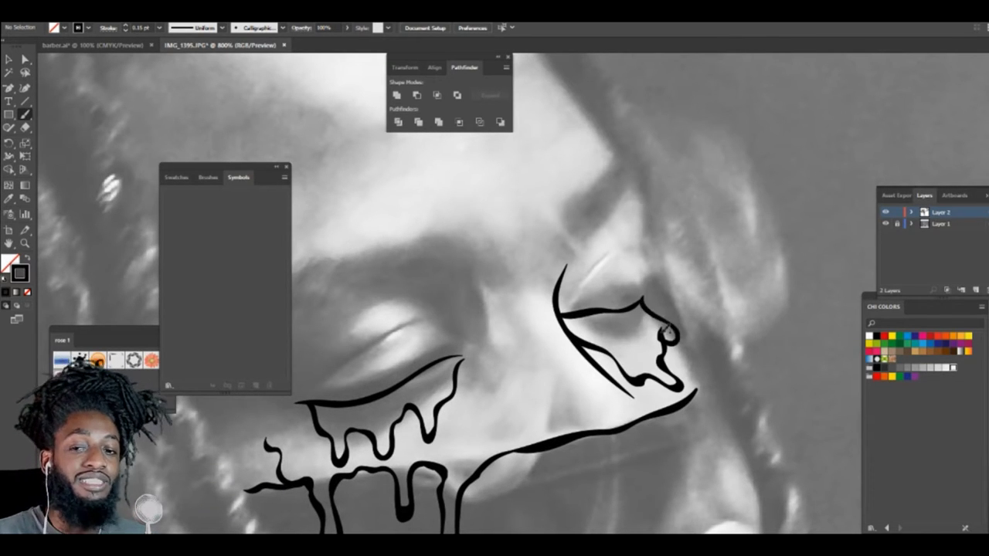
{"action": "scroll", "coordinate": [621, 403], "scroll_direction": "down", "scroll_amount": 2}
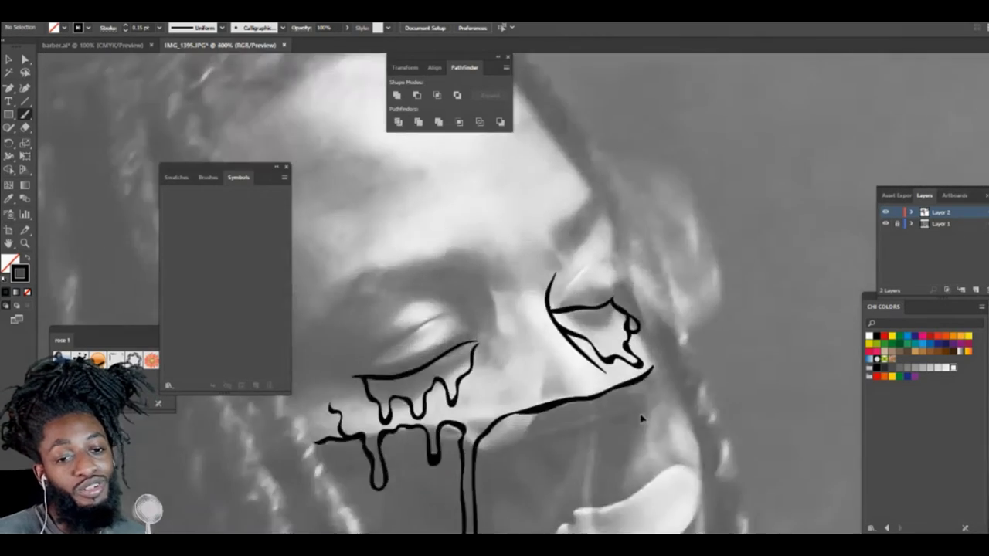
Step: Draw the upper lid and the eyelid crease lines of the nearer eye
{"action": "scroll", "coordinate": [641, 410], "scroll_direction": "up", "scroll_amount": 3}
{"action": "mouse_move", "coordinate": [327, 452]}
{"action": "left_mouse_down"}
{"action": "mouse_move", "coordinate": [536, 366]}
{"action": "mouse_move", "coordinate": [591, 378]}
{"action": "left_mouse_up"}
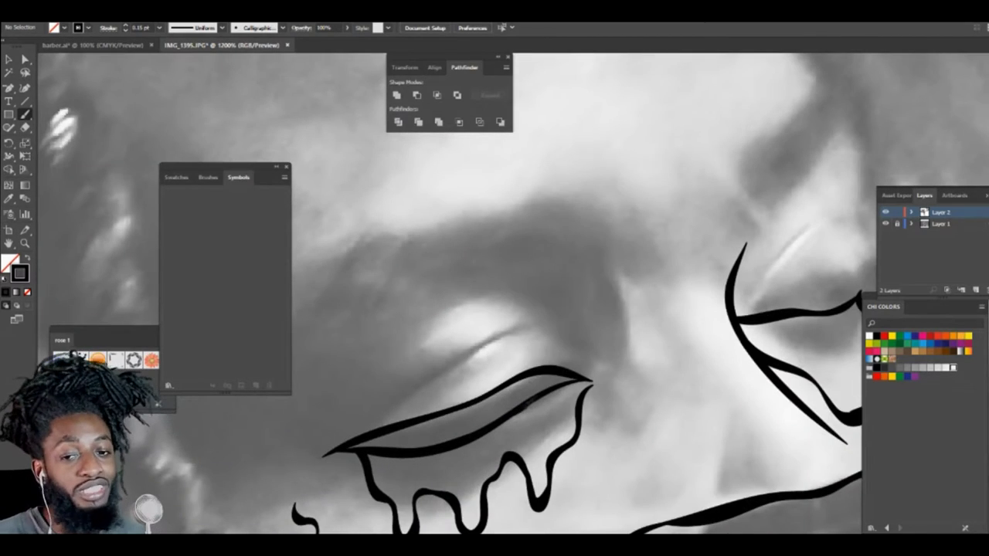
{"action": "left_click_drag", "start_coordinate": [377, 420], "coordinate": [536, 326]}
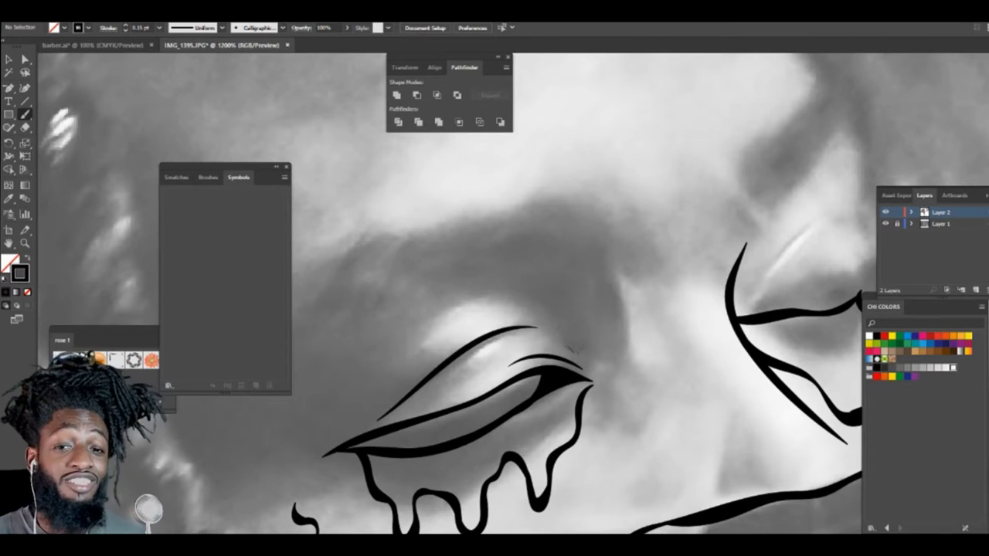
{"action": "left_click_drag", "start_coordinate": [422, 350], "coordinate": [576, 352]}
{"action": "scroll", "coordinate": [572, 353], "scroll_direction": "down", "scroll_amount": 3}
{"action": "scroll", "coordinate": [571, 352], "scroll_direction": "up", "scroll_amount": 2}
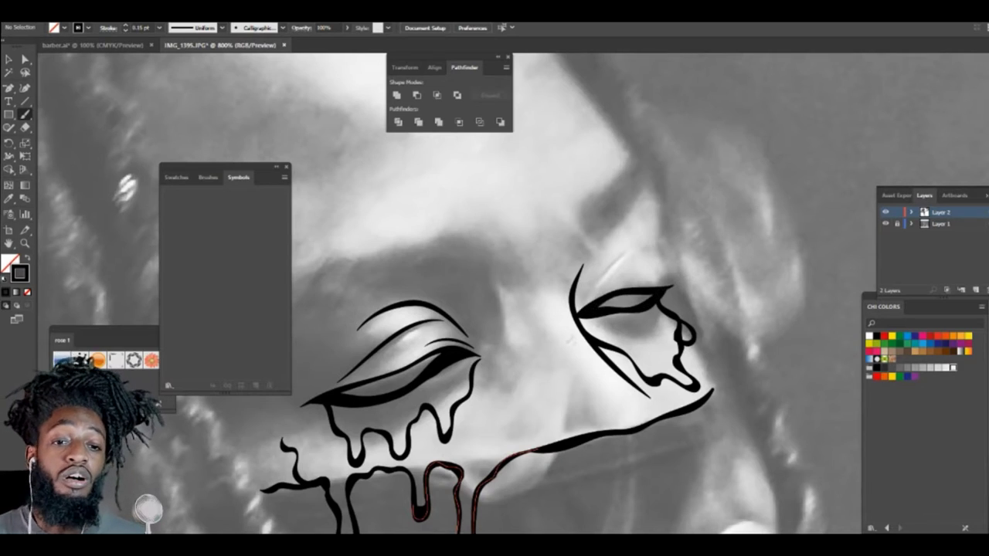
Step: Hide the reference photo layer to examine the line art alone, and show the layer again
{"action": "key", "text": "ctrl+minus"}
{"action": "key", "text": "ctrl+minus"}
{"action": "key", "text": "ctrl+minus"}
{"action": "key", "text": "ctrl+minus"}
{"action": "left_click", "coordinate": [885, 225]}
{"action": "key", "text": "ctrl+plus"}
{"action": "key", "text": "ctrl+plus"}
{"action": "key", "text": "ctrl+plus"}
{"action": "key", "text": "ctrl+plus"}
{"action": "left_click", "coordinate": [885, 224]}
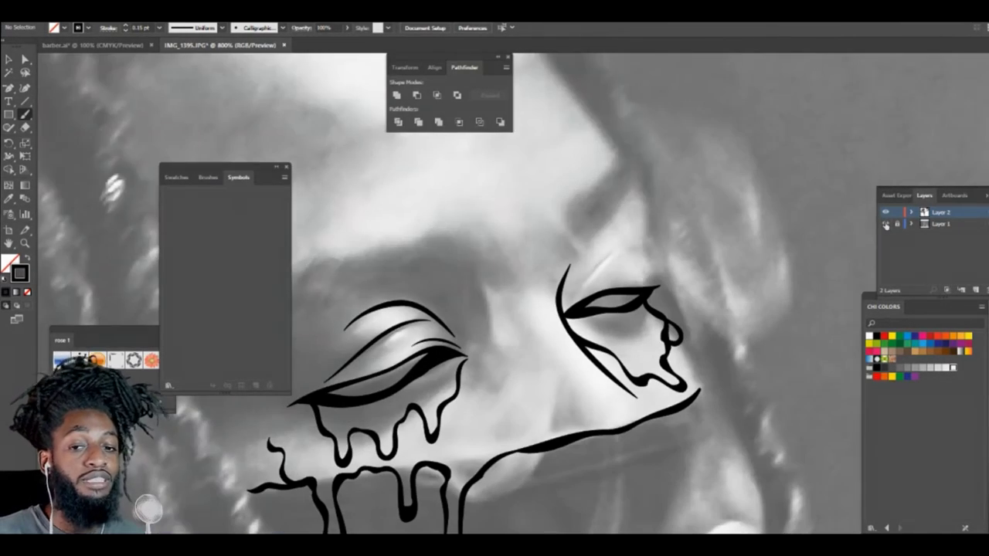
{"action": "key", "text": "alt+Tab"}
{"action": "key", "text": "alt+Tab"}
{"action": "key", "text": "alt+Tab"}
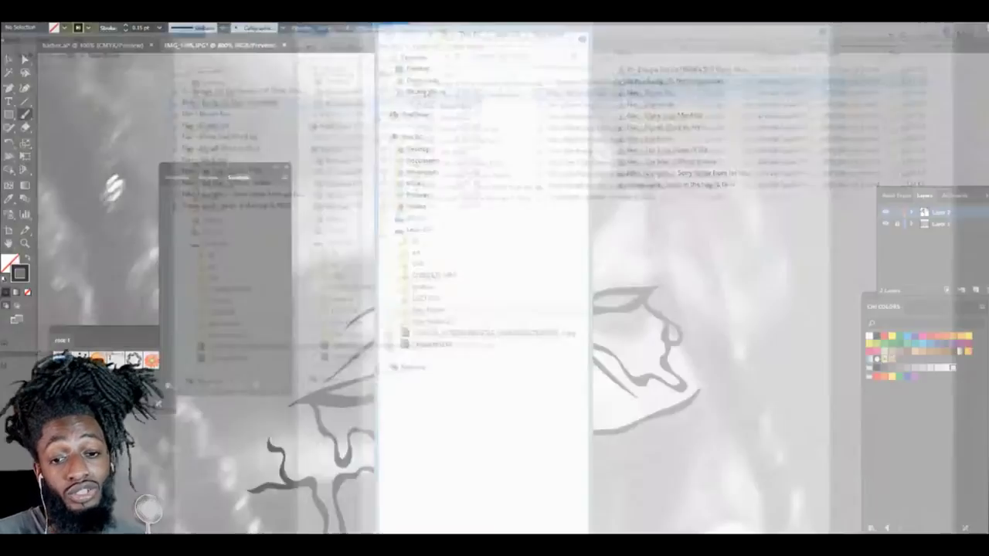
{"action": "key", "text": "alt+Tab"}
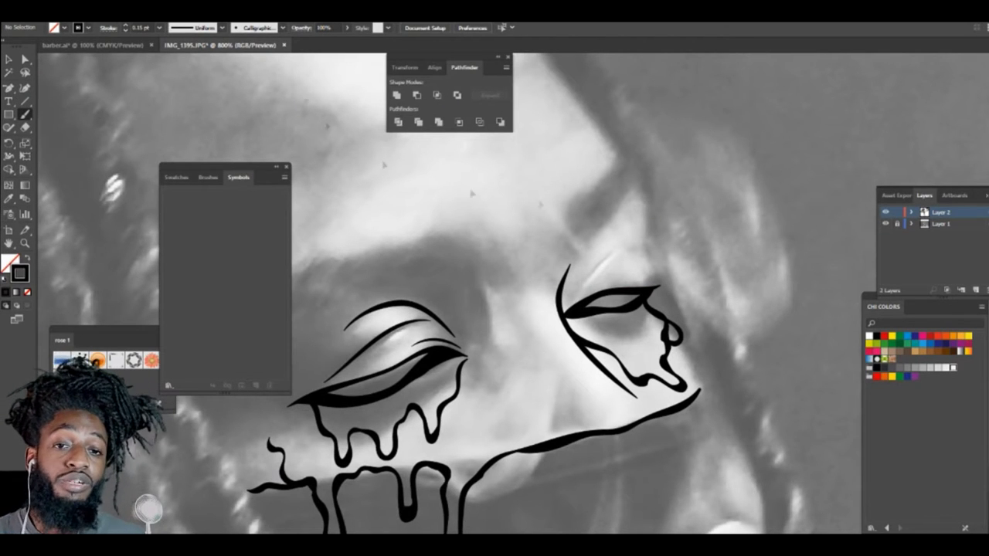
Step: Build up the nearer eyebrow with short, slanted, overlapping hair strokes from its inner end to its tapered outer end
{"action": "key", "text": "ctrl+minus"}
{"action": "key", "text": "ctrl+minus"}
{"action": "key", "text": "ctrl+plus"}
{"action": "key", "text": "ctrl+plus"}
{"action": "left_click_drag", "start_coordinate": [509, 135], "coordinate": [627, 188]}
{"action": "left_click_drag", "start_coordinate": [570, 331], "coordinate": [601, 300]}
{"action": "left_click_drag", "start_coordinate": [553, 330], "coordinate": [587, 299]}
{"action": "left_click_drag", "start_coordinate": [535, 331], "coordinate": [573, 298]}
{"action": "left_click_drag", "start_coordinate": [478, 337], "coordinate": [539, 301]}
{"action": "mouse_move", "coordinate": [461, 338]}
{"action": "left_mouse_down"}
{"action": "mouse_move", "coordinate": [500, 312]}
{"action": "mouse_move", "coordinate": [447, 340]}
{"action": "left_mouse_up"}
{"action": "left_click_drag", "start_coordinate": [476, 313], "coordinate": [417, 348]}
Step: Fill in the farther eyebrow with short upward hair strokes
{"action": "left_click_drag", "start_coordinate": [702, 287], "coordinate": [713, 246]}
{"action": "left_click_drag", "start_coordinate": [710, 281], "coordinate": [724, 237]}
{"action": "left_click_drag", "start_coordinate": [719, 275], "coordinate": [737, 228]}
{"action": "left_click_drag", "start_coordinate": [728, 263], "coordinate": [752, 213]}
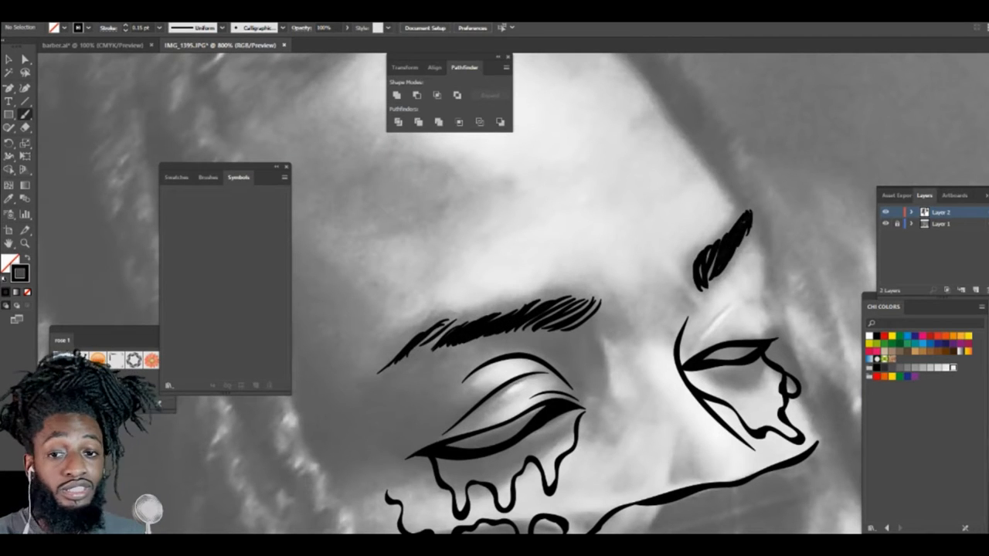
{"action": "key", "text": "ctrl+minus"}
{"action": "key", "text": "ctrl+minus"}
{"action": "key", "text": "ctrl+plus"}
{"action": "key", "text": "ctrl+plus"}
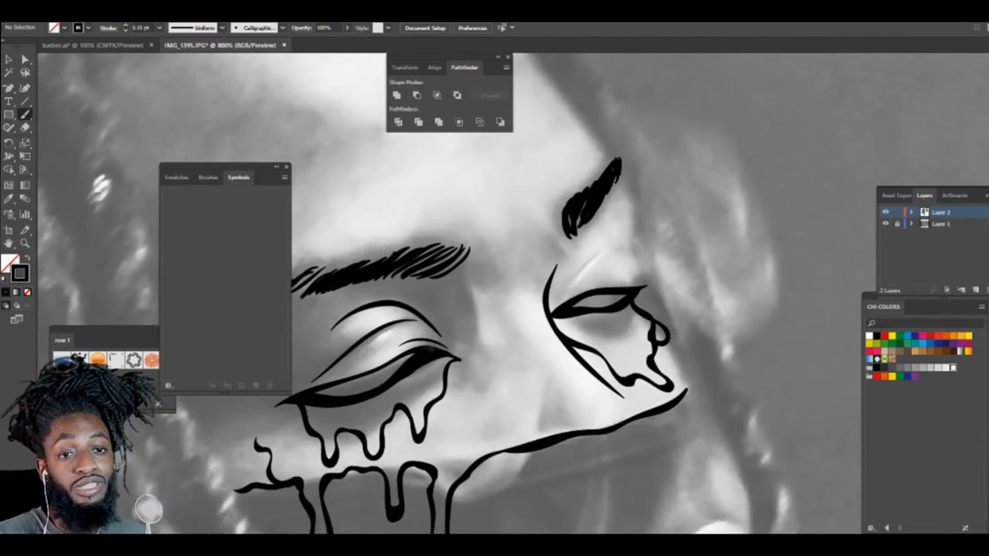
Step: Draw a long wavy drip running down the side of the nose beside the nearer eye
{"action": "left_click_drag", "start_coordinate": [524, 384], "coordinate": [499, 359]}
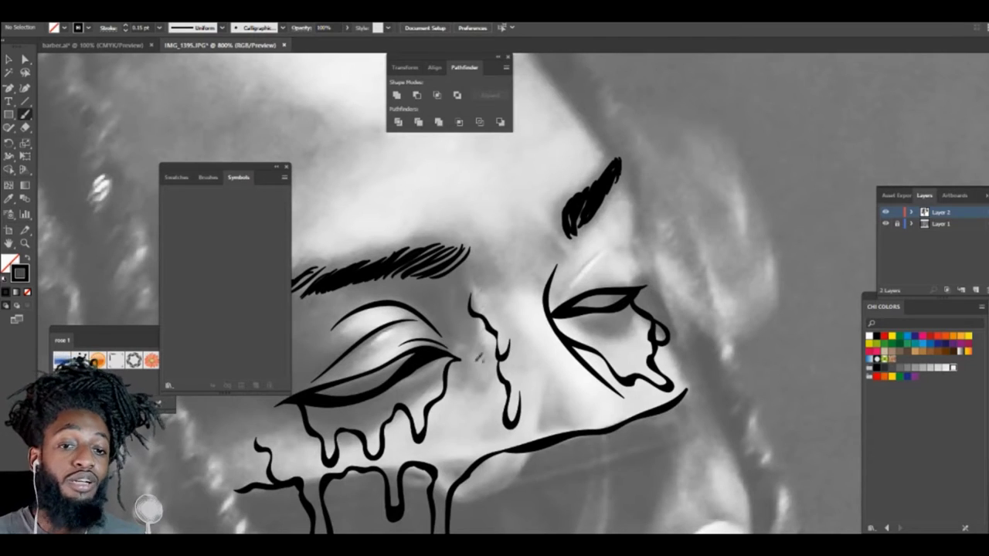
{"action": "key", "text": "ctrl+minus"}
{"action": "key", "text": "ctrl+plus"}
{"action": "key", "text": "ctrl+plus"}
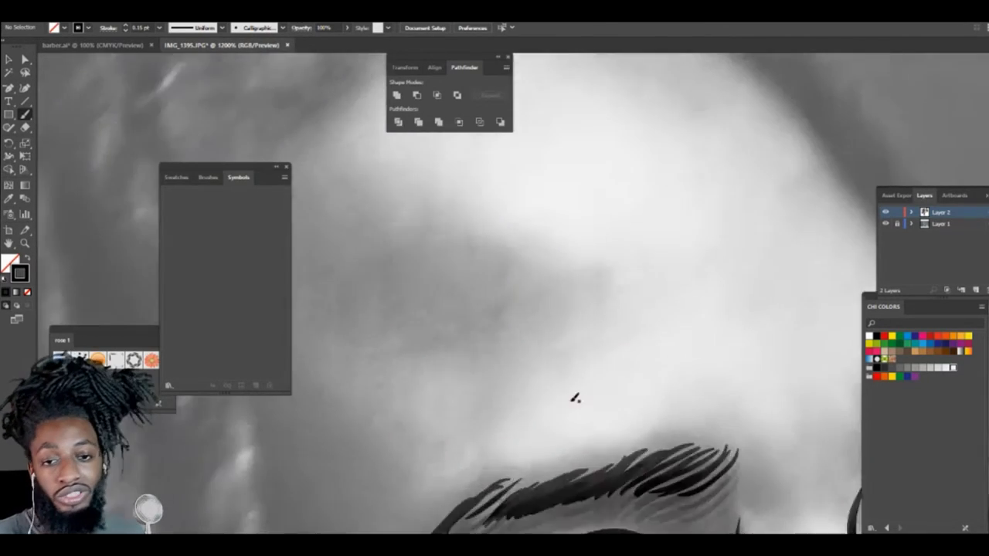
Step: Draw long looping drip outlines across the middle of the forehead
{"action": "scroll", "coordinate": [576, 399], "scroll_direction": "up", "scroll_amount": 3}
{"action": "mouse_move", "coordinate": [657, 333]}
{"action": "left_mouse_down"}
{"action": "mouse_move", "coordinate": [620, 284]}
{"action": "mouse_move", "coordinate": [574, 334]}
{"action": "left_mouse_up"}
{"action": "mouse_move", "coordinate": [574, 371]}
{"action": "left_mouse_down"}
{"action": "mouse_move", "coordinate": [437, 311]}
{"action": "mouse_move", "coordinate": [427, 280]}
{"action": "mouse_move", "coordinate": [404, 489]}
{"action": "mouse_move", "coordinate": [391, 447]}
{"action": "mouse_move", "coordinate": [371, 462]}
{"action": "mouse_move", "coordinate": [376, 330]}
{"action": "left_mouse_up"}
{"action": "key", "text": "ctrl+minus"}
{"action": "key", "text": "ctrl+minus"}
{"action": "mouse_move", "coordinate": [753, 303]}
{"action": "left_mouse_down"}
{"action": "mouse_move", "coordinate": [641, 312]}
{"action": "mouse_move", "coordinate": [631, 256]}
{"action": "left_mouse_up"}
Step: Add smaller pointed drips between the long forehead drips and the eyebrows
{"action": "key", "text": "ctrl+plus"}
{"action": "key", "text": "ctrl+plus"}
{"action": "mouse_move", "coordinate": [540, 353]}
{"action": "left_mouse_down"}
{"action": "mouse_move", "coordinate": [539, 406]}
{"action": "mouse_move", "coordinate": [522, 414]}
{"action": "left_mouse_up"}
{"action": "mouse_move", "coordinate": [526, 372]}
{"action": "left_mouse_down"}
{"action": "mouse_move", "coordinate": [528, 389]}
{"action": "mouse_move", "coordinate": [513, 357]}
{"action": "left_mouse_up"}
{"action": "left_click_drag", "start_coordinate": [603, 283], "coordinate": [564, 231]}
{"action": "mouse_move", "coordinate": [554, 203]}
{"action": "left_mouse_down"}
{"action": "mouse_move", "coordinate": [541, 271]}
{"action": "mouse_move", "coordinate": [527, 253]}
{"action": "left_mouse_up"}
{"action": "left_click_drag", "start_coordinate": [530, 267], "coordinate": [513, 224]}
{"action": "mouse_move", "coordinate": [462, 332]}
{"action": "left_mouse_down"}
{"action": "mouse_move", "coordinate": [468, 436]}
{"action": "mouse_move", "coordinate": [449, 334]}
{"action": "left_mouse_up"}
Step: Draw additional drips on the forehead above the outer part of the nearer eyebrow
{"action": "key", "text": "ctrl+minus"}
{"action": "key", "text": "ctrl+minus"}
{"action": "key", "text": "ctrl+minus"}
{"action": "key", "text": "ctrl+minus"}
{"action": "key", "text": "ctrl+plus"}
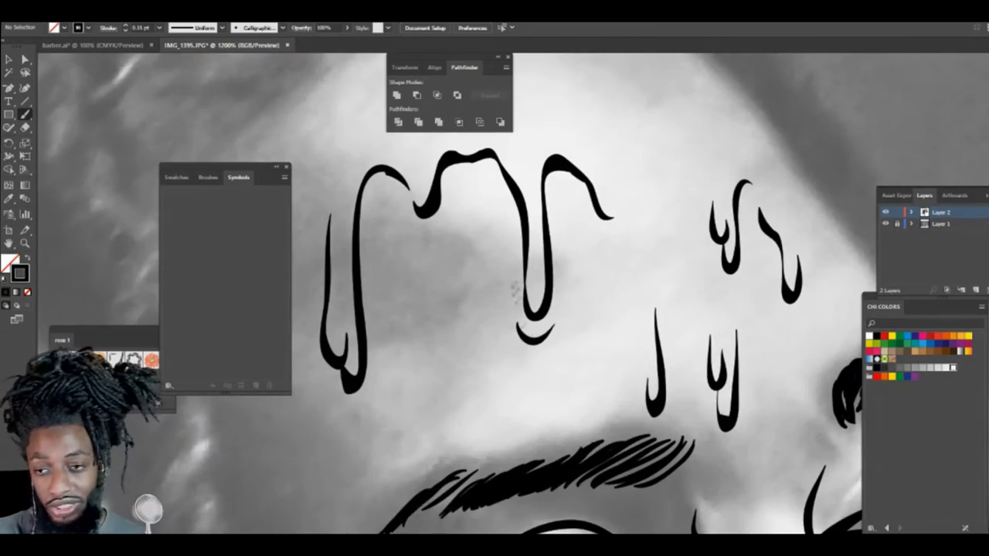
{"action": "mouse_move", "coordinate": [469, 411]}
{"action": "left_mouse_down"}
{"action": "mouse_move", "coordinate": [410, 386]}
{"action": "mouse_move", "coordinate": [398, 461]}
{"action": "left_mouse_up"}
{"action": "left_click_drag", "start_coordinate": [398, 461], "coordinate": [398, 388]}
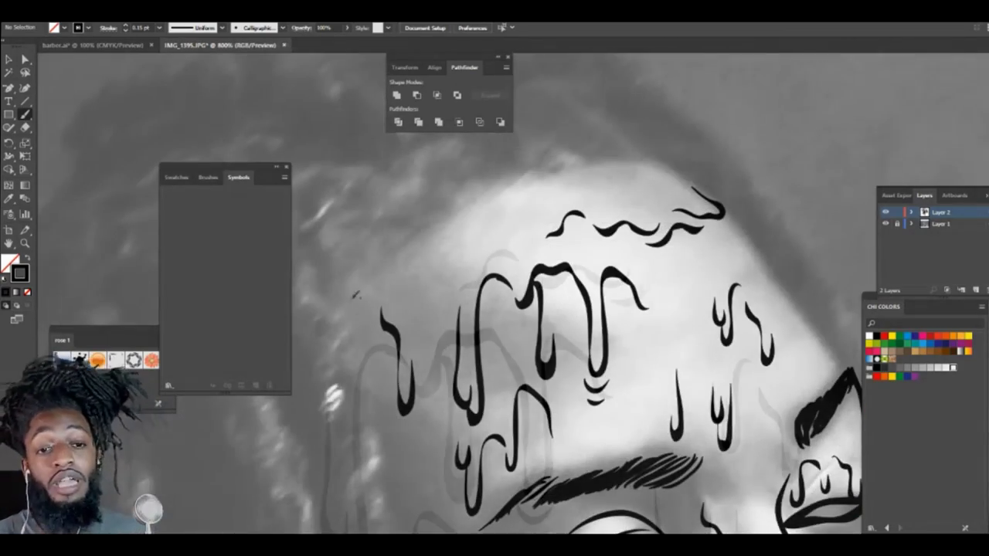
Step: Outline the hairline and the forehead profile down to the farther eye, adding drip bulges along the profile
{"action": "mouse_move", "coordinate": [345, 301]}
{"action": "left_mouse_down"}
{"action": "mouse_move", "coordinate": [476, 190]}
{"action": "mouse_move", "coordinate": [580, 161]}
{"action": "left_mouse_up"}
{"action": "left_click_drag", "start_coordinate": [688, 175], "coordinate": [710, 195]}
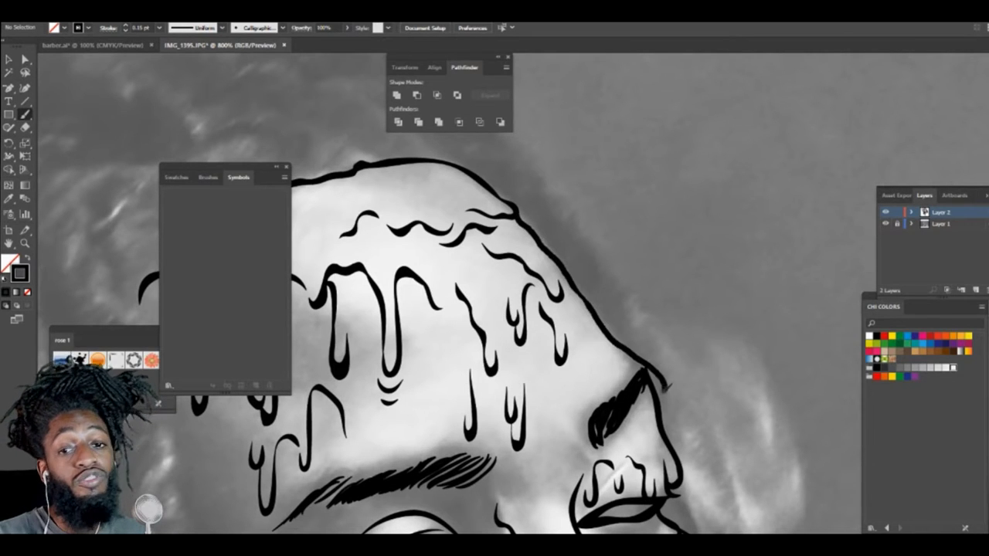
{"action": "left_click_drag", "start_coordinate": [666, 386], "coordinate": [654, 393]}
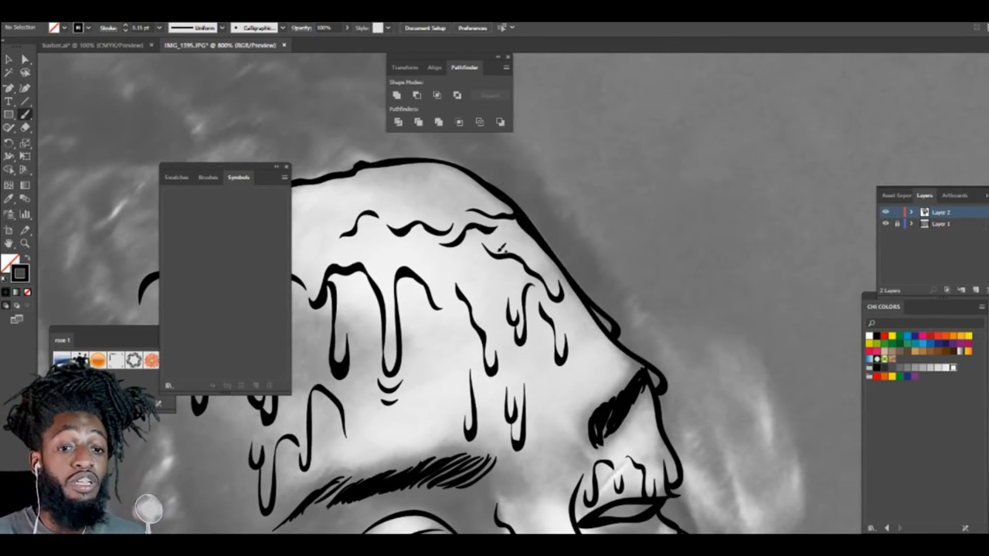
{"action": "key", "text": "ctrl+minus"}
{"action": "key", "text": "ctrl+minus"}
{"action": "key", "text": "ctrl+minus"}
{"action": "key", "text": "ctrl+minus"}
Step: Draw a cluster of small drips beside the outer corner of the nearer eye
{"action": "scroll", "coordinate": [497, 234], "scroll_direction": "down", "scroll_amount": 2}
{"action": "key", "text": "ctrl+equal"}
{"action": "key", "text": "ctrl+equal"}
{"action": "key", "text": "ctrl+equal"}
{"action": "key", "text": "ctrl+equal"}
{"action": "key", "text": "ctrl+equal"}
{"action": "scroll", "coordinate": [464, 378], "scroll_direction": "left", "scroll_amount": 5}
{"action": "scroll", "coordinate": [463, 377], "scroll_direction": "down", "scroll_amount": 2}
{"action": "mouse_move", "coordinate": [546, 366]}
{"action": "left_mouse_down"}
{"action": "mouse_move", "coordinate": [545, 419]}
{"action": "mouse_move", "coordinate": [525, 376]}
{"action": "left_mouse_up"}
{"action": "left_click_drag", "start_coordinate": [528, 341], "coordinate": [528, 366]}
{"action": "left_click_drag", "start_coordinate": [557, 325], "coordinate": [578, 361]}
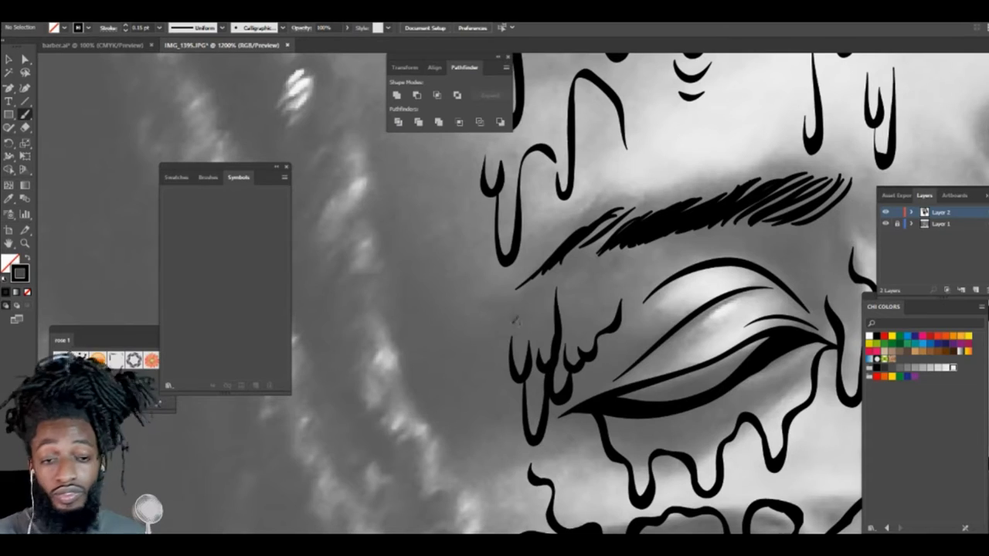
Step: Draw drips down the temple at the outer side of the face
{"action": "mouse_move", "coordinate": [516, 353]}
{"action": "left_mouse_down"}
{"action": "mouse_move", "coordinate": [487, 300]}
{"action": "mouse_move", "coordinate": [464, 292]}
{"action": "left_mouse_up"}
{"action": "left_click_drag", "start_coordinate": [473, 431], "coordinate": [458, 375]}
{"action": "left_click_drag", "start_coordinate": [455, 355], "coordinate": [403, 252]}
{"action": "left_click_drag", "start_coordinate": [452, 214], "coordinate": [427, 200]}
{"action": "key", "text": "ctrl+minus"}
{"action": "key", "text": "ctrl+minus"}
Step: Add drips and small accent strokes along the nose bridge between the two eyes
{"action": "left_click_drag", "start_coordinate": [623, 182], "coordinate": [393, 179]}
{"action": "key", "text": "ctrl+equal"}
{"action": "key", "text": "ctrl+equal"}
{"action": "key", "text": "ctrl+equal"}
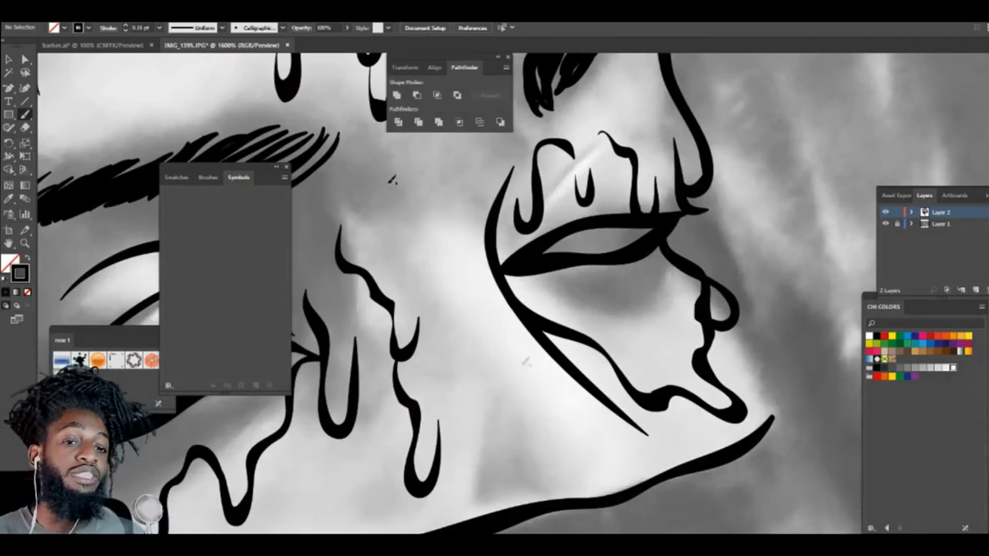
{"action": "mouse_move", "coordinate": [523, 360]}
{"action": "left_mouse_down"}
{"action": "mouse_move", "coordinate": [499, 355]}
{"action": "mouse_move", "coordinate": [490, 493]}
{"action": "mouse_move", "coordinate": [476, 498]}
{"action": "mouse_move", "coordinate": [458, 363]}
{"action": "left_mouse_up"}
{"action": "left_click_drag", "start_coordinate": [454, 317], "coordinate": [427, 292]}
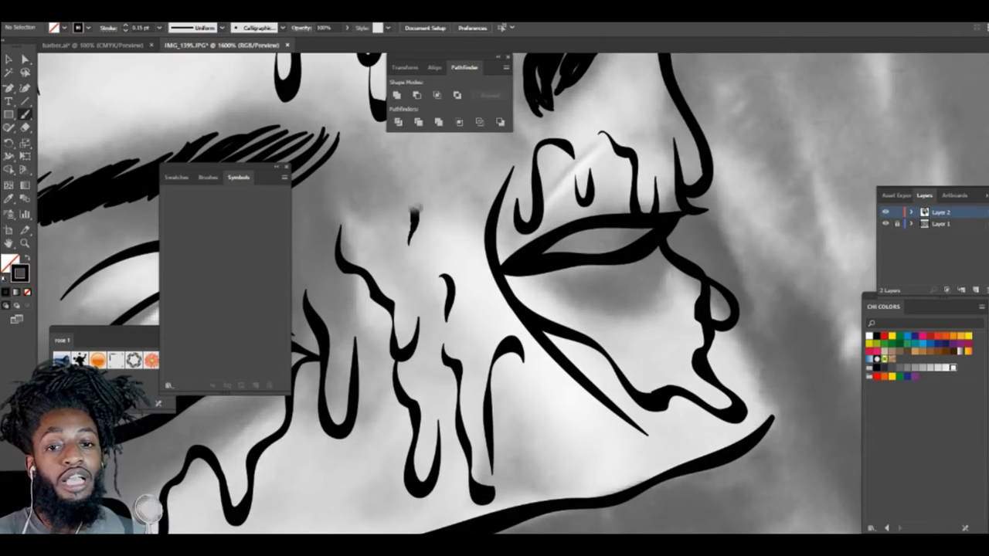
{"action": "scroll", "coordinate": [387, 136], "scroll_direction": "down", "scroll_amount": 4}
{"action": "scroll", "coordinate": [298, 147], "scroll_direction": "up", "scroll_amount": 3}
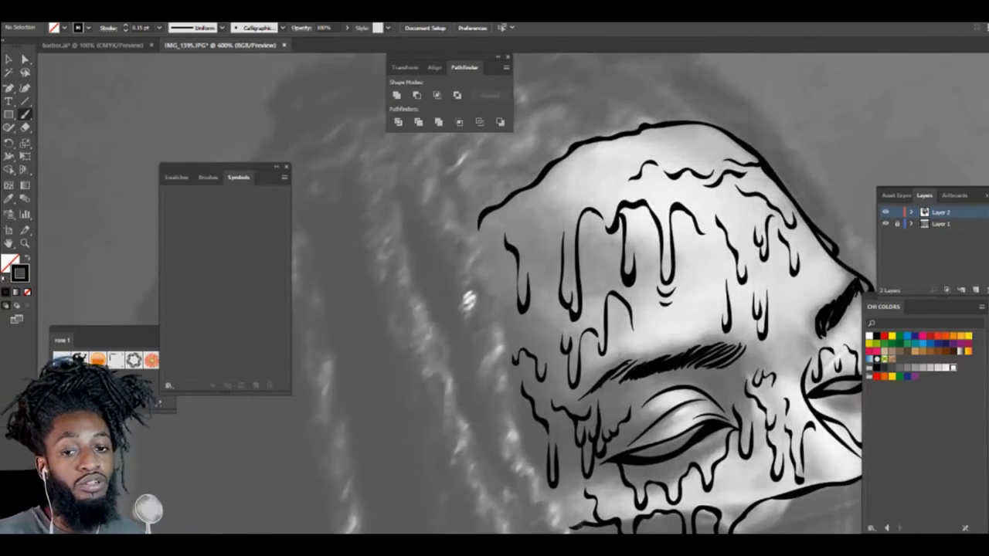
Step: Outline the outer side of the face from the hairline down to the mask's edge
{"action": "left_click_drag", "start_coordinate": [506, 369], "coordinate": [562, 519]}
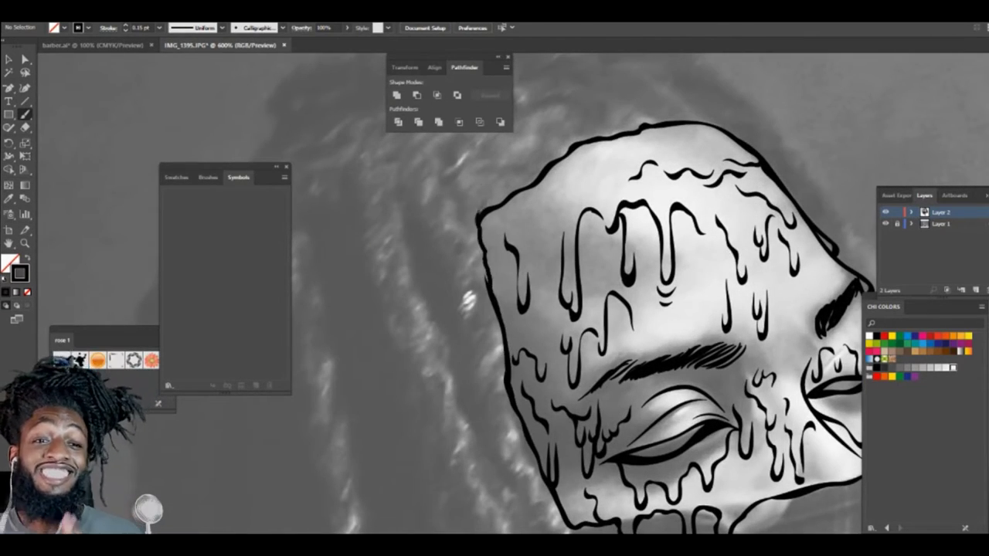
{"action": "scroll", "coordinate": [482, 217], "scroll_direction": "down", "scroll_amount": 4}
{"action": "scroll", "coordinate": [690, 267], "scroll_direction": "up", "scroll_amount": 5}
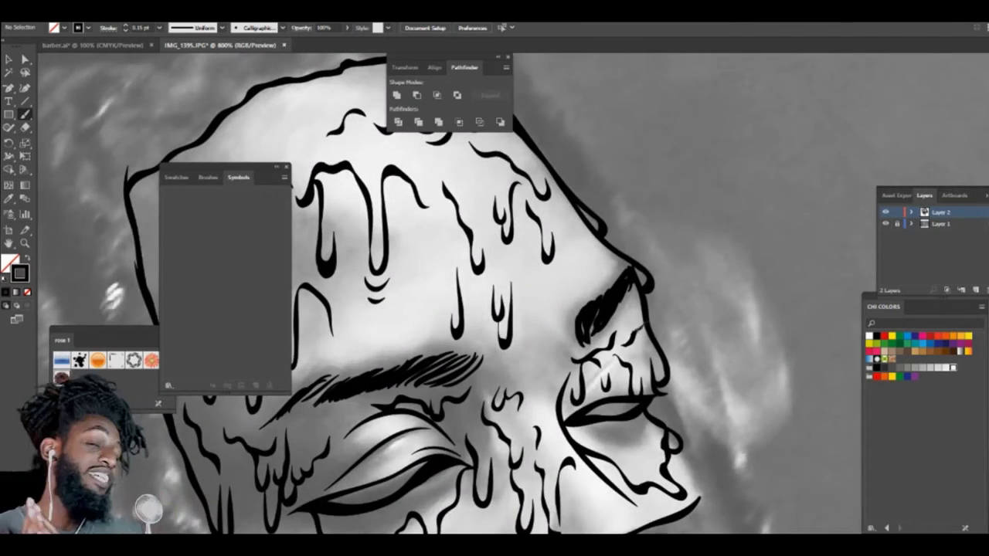
Step: Add wavy melting lines above the farther eyebrow and crease lines beneath both eyes
{"action": "scroll", "coordinate": [494, 294], "scroll_direction": "down", "scroll_amount": 2}
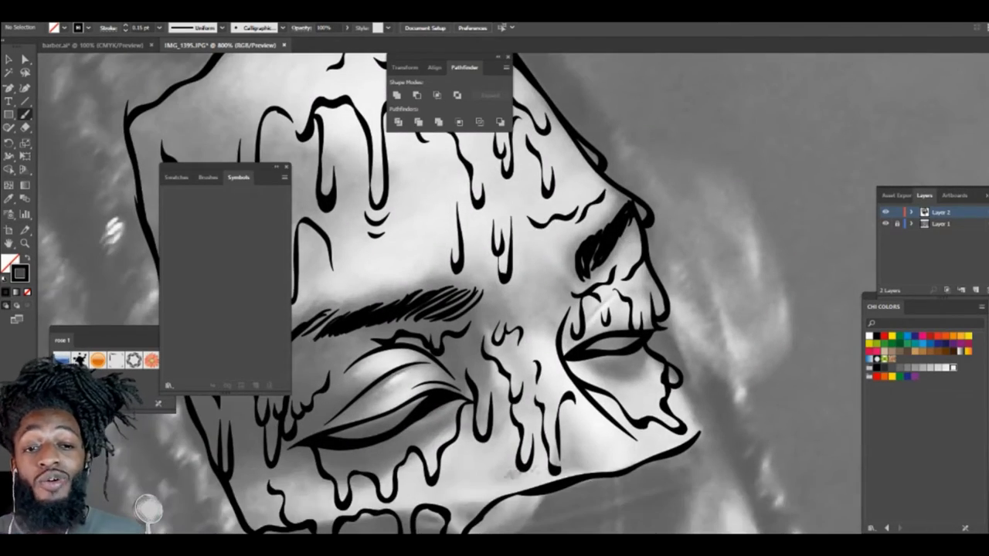
{"action": "scroll", "coordinate": [508, 377], "scroll_direction": "down", "scroll_amount": 3}
{"action": "scroll", "coordinate": [494, 386], "scroll_direction": "up", "scroll_amount": 4}
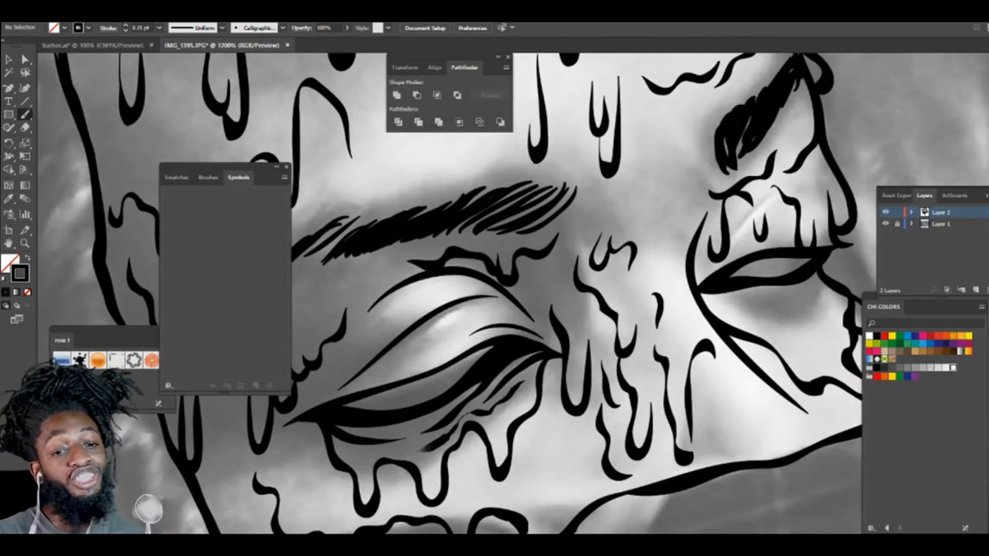
{"action": "left_click_drag", "start_coordinate": [722, 309], "coordinate": [830, 297]}
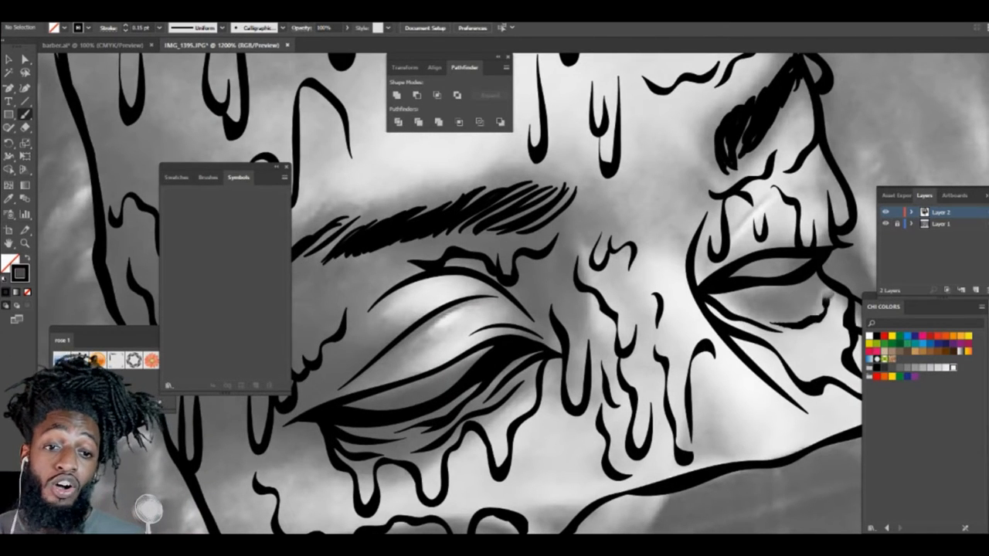
{"action": "left_click_drag", "start_coordinate": [754, 309], "coordinate": [803, 290]}
{"action": "left_click_drag", "start_coordinate": [709, 294], "coordinate": [787, 308]}
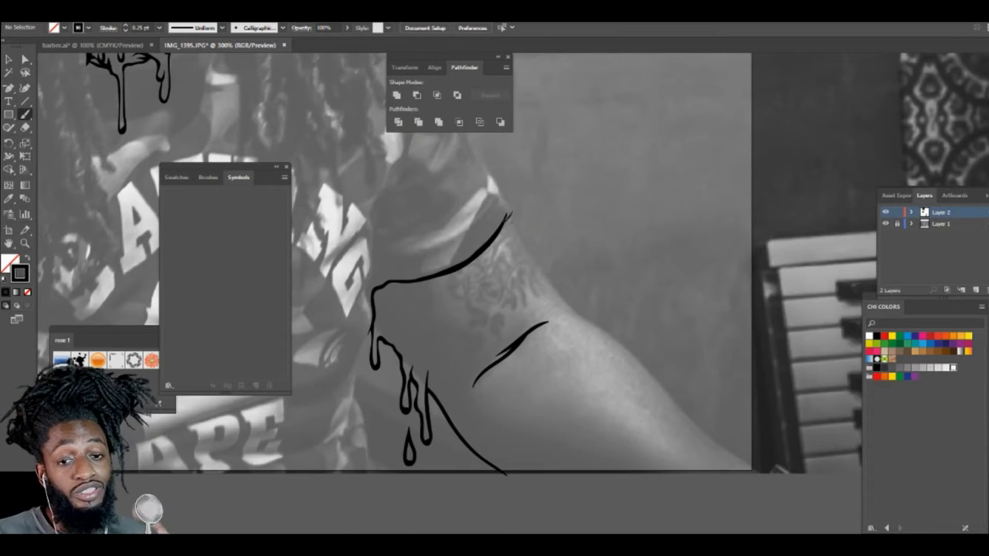
Step: Outline the outer edge of the forearm beside the keyboard and close the shape just below the photo's lower edge
{"action": "mouse_move", "coordinate": [581, 315]}
{"action": "left_mouse_down"}
{"action": "mouse_move", "coordinate": [729, 453]}
{"action": "mouse_move", "coordinate": [764, 471]}
{"action": "left_mouse_up"}
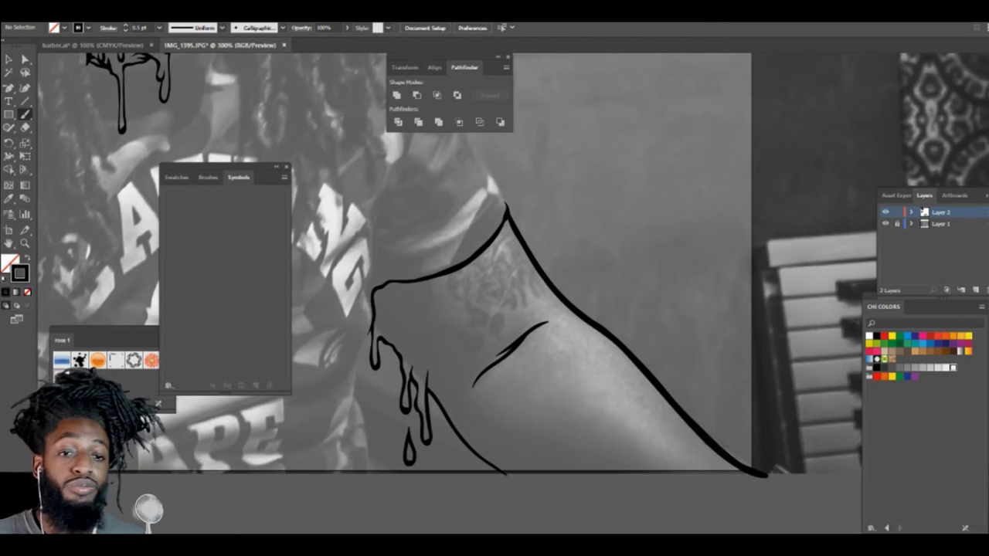
{"action": "left_click_drag", "start_coordinate": [763, 475], "coordinate": [498, 479]}
{"action": "scroll", "coordinate": [386, 505], "scroll_direction": "down", "scroll_amount": 5}
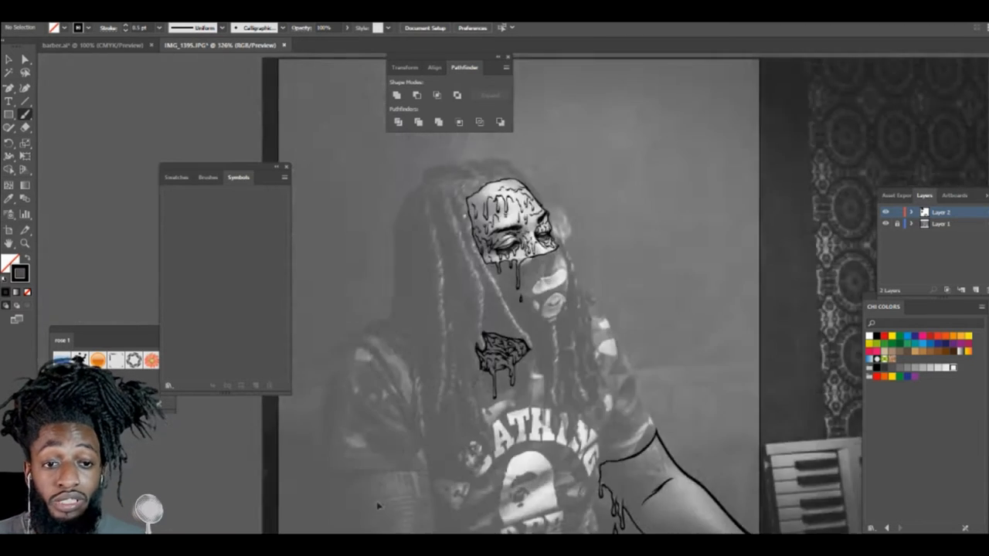
Step: Outline the other forearm below the sleeve as a closed four-sided shape reaching just past the photo's lower edge
{"action": "scroll", "coordinate": [379, 517], "scroll_direction": "up", "scroll_amount": 5}
{"action": "left_click_drag", "start_coordinate": [434, 485], "coordinate": [400, 391]}
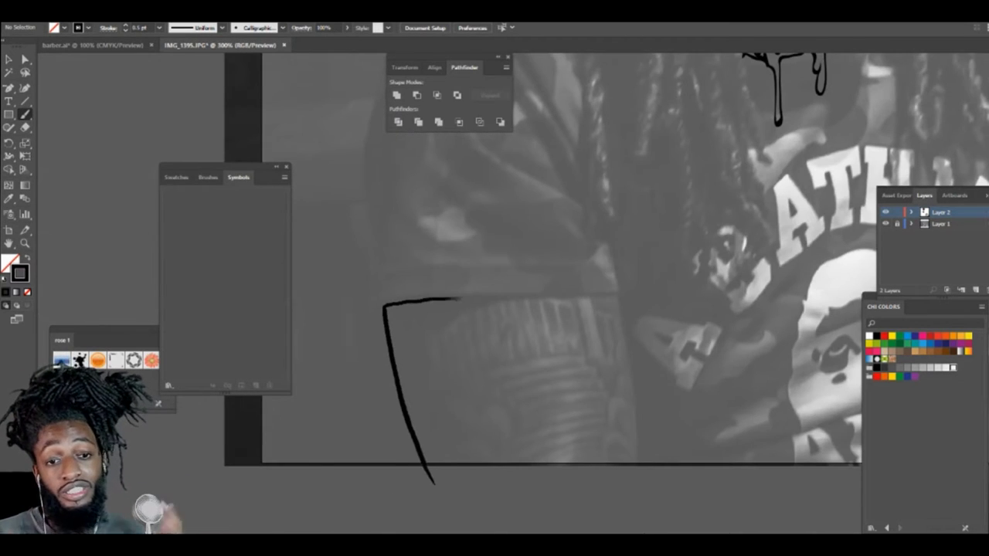
{"action": "left_click_drag", "start_coordinate": [460, 299], "coordinate": [618, 296]}
{"action": "left_click_drag", "start_coordinate": [636, 417], "coordinate": [636, 492]}
{"action": "mouse_move", "coordinate": [618, 297]}
{"action": "left_mouse_down"}
{"action": "mouse_move", "coordinate": [637, 464]}
{"action": "mouse_move", "coordinate": [397, 482]}
{"action": "left_mouse_up"}
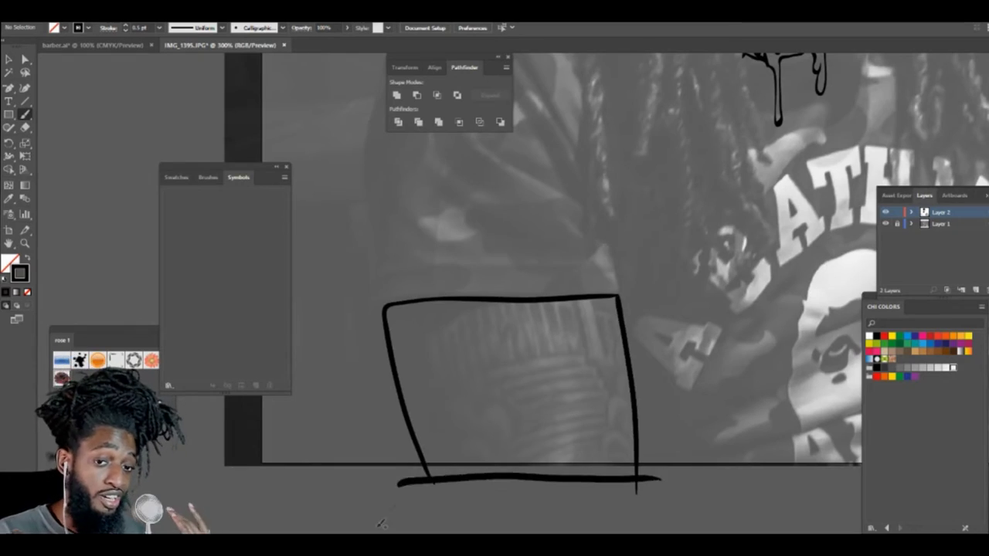
{"action": "scroll", "coordinate": [441, 301], "scroll_direction": "down", "scroll_amount": 4}
Step: Draw small drips on the lower outer part of the forearm beside the keyboard
{"action": "scroll", "coordinate": [608, 300], "scroll_direction": "up", "scroll_amount": 4}
{"action": "mouse_move", "coordinate": [720, 416]}
{"action": "left_mouse_down"}
{"action": "mouse_move", "coordinate": [627, 444]}
{"action": "mouse_move", "coordinate": [625, 466]}
{"action": "left_mouse_up"}
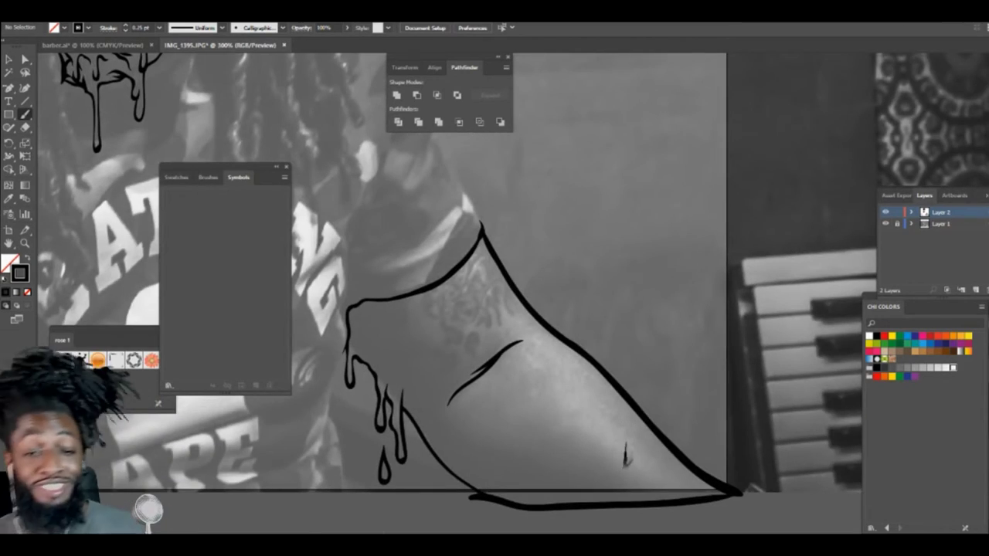
{"action": "left_click_drag", "start_coordinate": [588, 378], "coordinate": [618, 437]}
{"action": "scroll", "coordinate": [541, 348], "scroll_direction": "down", "scroll_amount": 3}
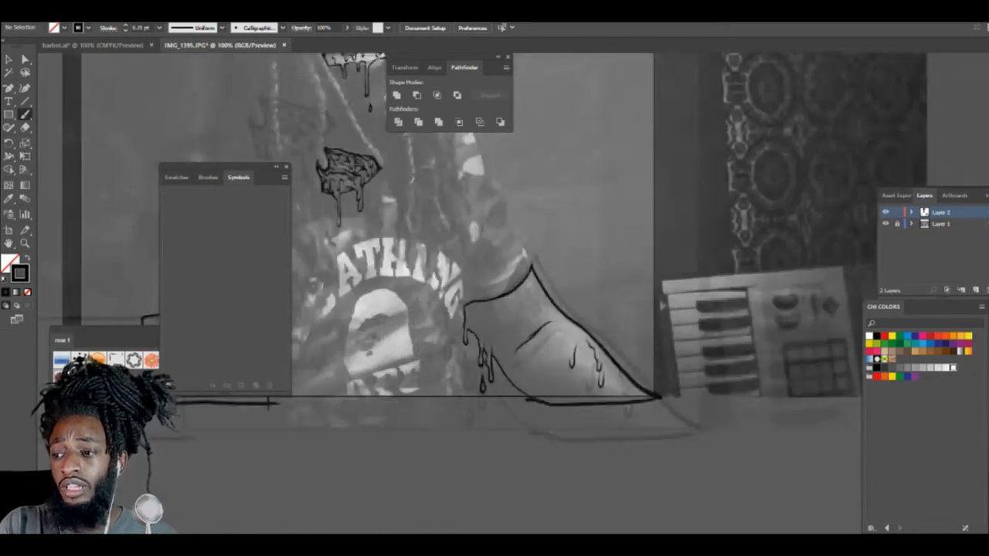
Step: Draw long drips running down from the inner upper outline of the forearm toward its dripping edge
{"action": "scroll", "coordinate": [541, 347], "scroll_direction": "up", "scroll_amount": 5}
{"action": "mouse_move", "coordinate": [593, 398]}
{"action": "left_mouse_down"}
{"action": "mouse_move", "coordinate": [581, 377]}
{"action": "mouse_move", "coordinate": [500, 406]}
{"action": "mouse_move", "coordinate": [479, 366]}
{"action": "mouse_move", "coordinate": [471, 194]}
{"action": "left_mouse_up"}
{"action": "scroll", "coordinate": [470, 194], "scroll_direction": "up", "scroll_amount": 3}
{"action": "mouse_move", "coordinate": [460, 324]}
{"action": "left_mouse_down"}
{"action": "mouse_move", "coordinate": [453, 358]}
{"action": "mouse_move", "coordinate": [437, 258]}
{"action": "mouse_move", "coordinate": [369, 313]}
{"action": "mouse_move", "coordinate": [320, 309]}
{"action": "left_mouse_up"}
{"action": "key", "text": "ctrl+minus"}
{"action": "key", "text": "ctrl+minus"}
{"action": "key", "text": "ctrl+minus"}
{"action": "key", "text": "ctrl+minus"}
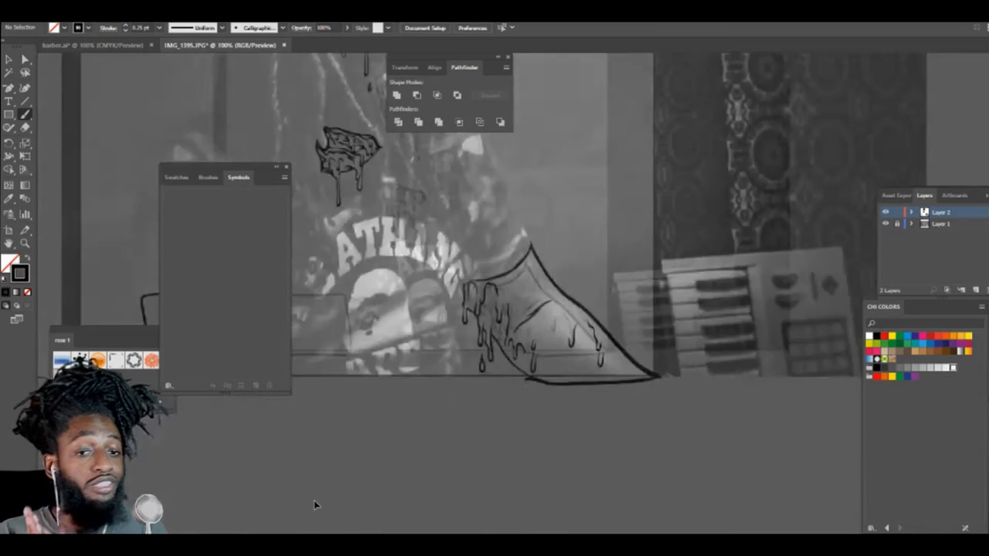
Step: Add drips beneath the elbow crease and across the tattooed area up to the sleeve corner
{"action": "key", "text": "ctrl+equal"}
{"action": "key", "text": "ctrl+equal"}
{"action": "key", "text": "ctrl+equal"}
{"action": "key", "text": "ctrl+equal"}
{"action": "mouse_move", "coordinate": [718, 406]}
{"action": "left_mouse_down"}
{"action": "mouse_move", "coordinate": [645, 385]}
{"action": "mouse_move", "coordinate": [610, 415]}
{"action": "mouse_move", "coordinate": [587, 378]}
{"action": "left_mouse_up"}
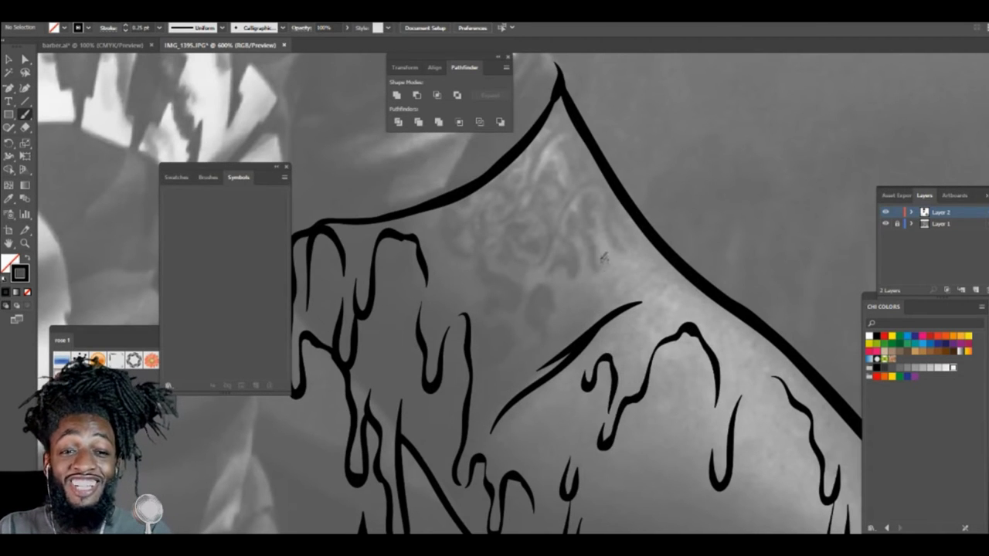
{"action": "mouse_move", "coordinate": [602, 275]}
{"action": "left_mouse_down"}
{"action": "mouse_move", "coordinate": [567, 287]}
{"action": "mouse_move", "coordinate": [507, 266]}
{"action": "mouse_move", "coordinate": [485, 368]}
{"action": "left_mouse_up"}
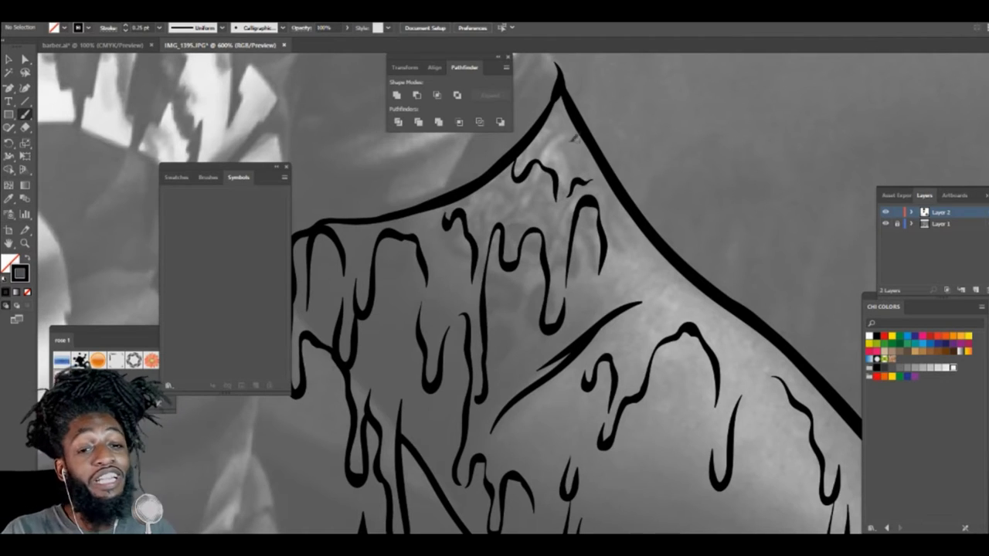
{"action": "scroll", "coordinate": [502, 212], "scroll_direction": "down", "scroll_amount": 3}
Step: Fill the lower middle and outer edge of the forearm with more wavy drips
{"action": "scroll", "coordinate": [547, 412], "scroll_direction": "up", "scroll_amount": 3}
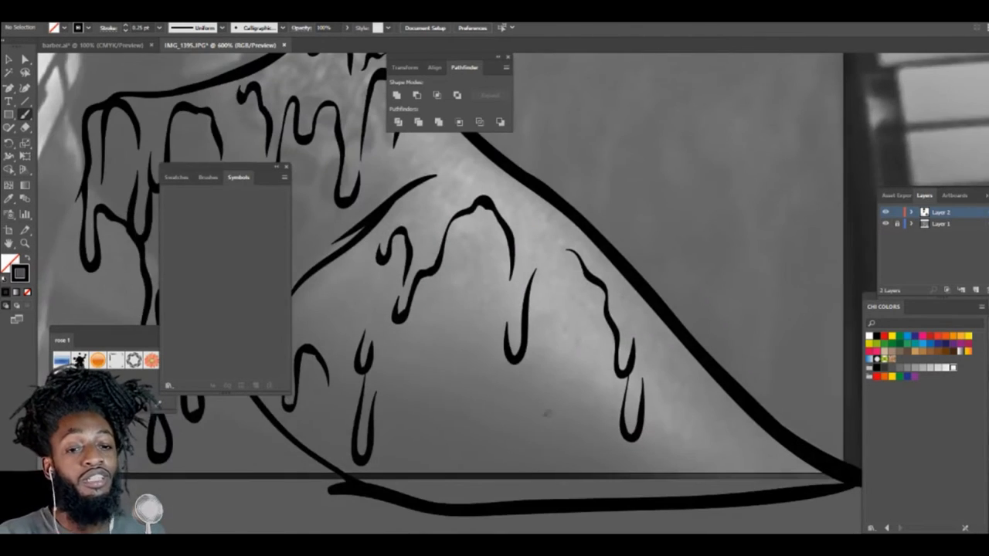
{"action": "mouse_move", "coordinate": [499, 382]}
{"action": "left_mouse_down"}
{"action": "mouse_move", "coordinate": [464, 324]}
{"action": "mouse_move", "coordinate": [418, 357]}
{"action": "left_mouse_up"}
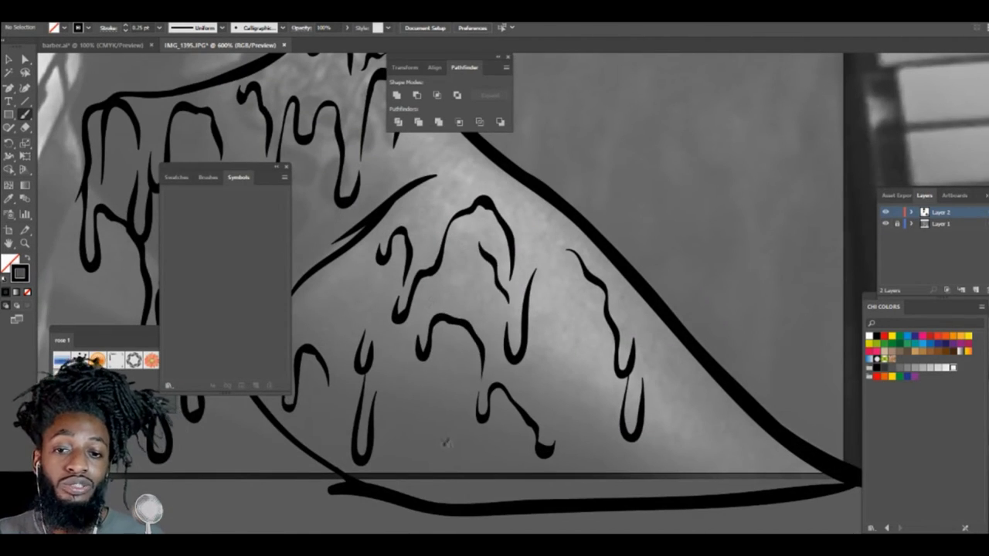
{"action": "mouse_move", "coordinate": [704, 447]}
{"action": "left_mouse_down"}
{"action": "mouse_move", "coordinate": [669, 352]}
{"action": "mouse_move", "coordinate": [663, 360]}
{"action": "left_mouse_up"}
{"action": "left_click_drag", "start_coordinate": [598, 386], "coordinate": [568, 400]}
{"action": "scroll", "coordinate": [528, 303], "scroll_direction": "down", "scroll_amount": 2}
{"action": "scroll", "coordinate": [363, 302], "scroll_direction": "up", "scroll_amount": 2}
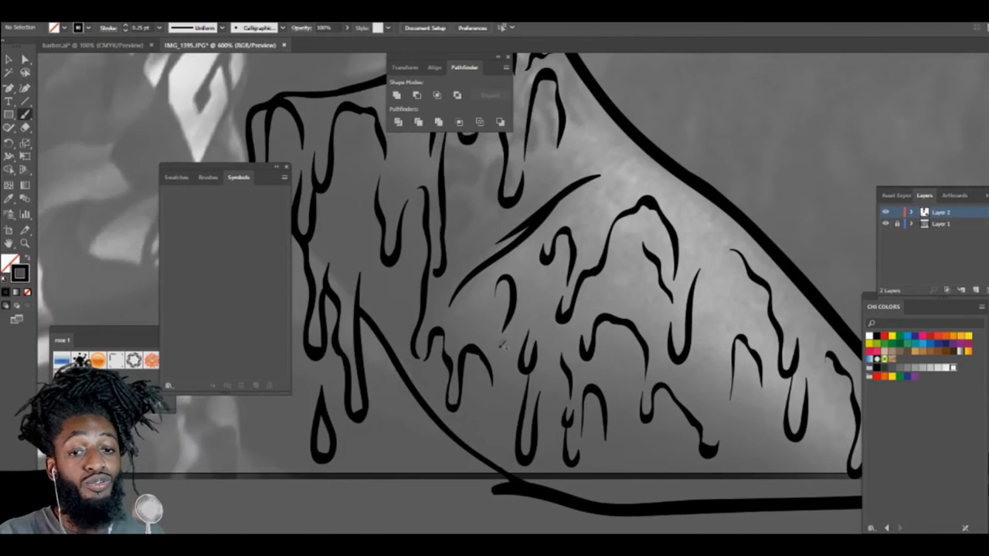
Step: Add short accent strokes beneath the drips above the elbow crease to finish the forearm's melting texture
{"action": "scroll", "coordinate": [500, 282], "scroll_direction": "up", "scroll_amount": 2}
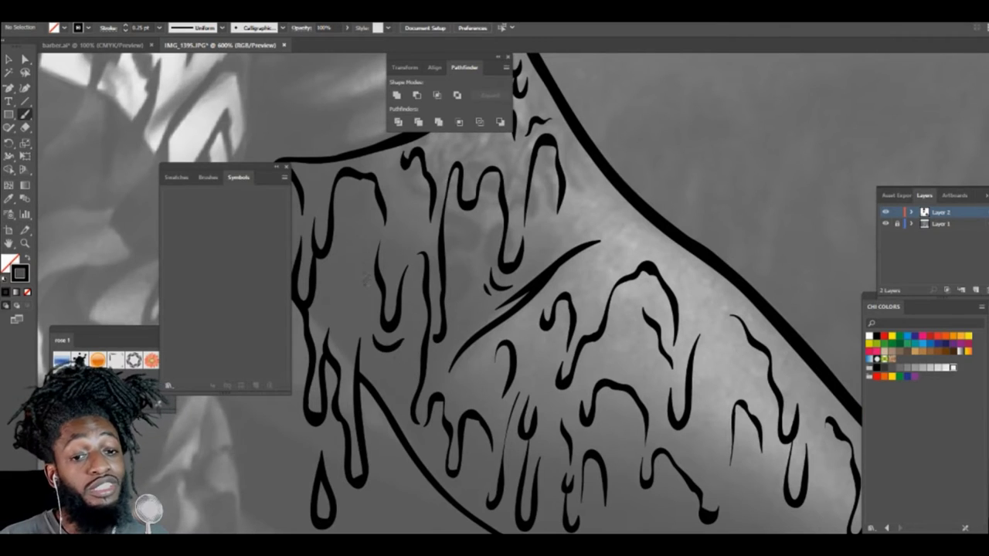
{"action": "left_click_drag", "start_coordinate": [601, 223], "coordinate": [597, 199]}
{"action": "key", "text": "ctrl+minus"}
{"action": "key", "text": "ctrl+minus"}
{"action": "key", "text": "ctrl+minus"}
{"action": "key", "text": "ctrl+minus"}
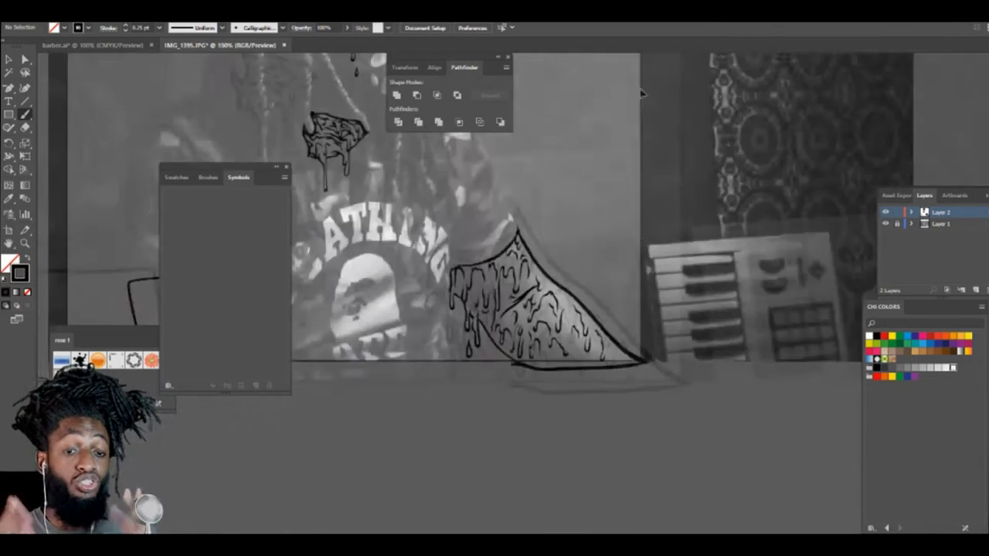
Step: Draw the first large drips across the middle of the four-sided forearm shape
{"action": "scroll", "coordinate": [422, 156], "scroll_direction": "left", "scroll_amount": 8}
{"action": "key", "text": "ctrl+equal"}
{"action": "key", "text": "ctrl+equal"}
{"action": "key", "text": "ctrl+equal"}
{"action": "key", "text": "ctrl+equal"}
{"action": "scroll", "coordinate": [418, 154], "scroll_direction": "down", "scroll_amount": 2}
{"action": "mouse_move", "coordinate": [724, 371]}
{"action": "left_mouse_down"}
{"action": "mouse_move", "coordinate": [712, 423]}
{"action": "mouse_move", "coordinate": [665, 273]}
{"action": "left_mouse_up"}
{"action": "left_click_drag", "start_coordinate": [598, 366], "coordinate": [506, 378]}
{"action": "left_click_drag", "start_coordinate": [507, 433], "coordinate": [413, 329]}
{"action": "mouse_move", "coordinate": [399, 364]}
{"action": "left_mouse_down"}
{"action": "mouse_move", "coordinate": [364, 246]}
{"action": "mouse_move", "coordinate": [347, 281]}
{"action": "mouse_move", "coordinate": [336, 347]}
{"action": "left_mouse_up"}
{"action": "left_click_drag", "start_coordinate": [335, 337], "coordinate": [312, 232]}
{"action": "key", "text": "ctrl+minus"}
{"action": "key", "text": "ctrl+minus"}
{"action": "key", "text": "ctrl+minus"}
{"action": "key", "text": "ctrl+minus"}
{"action": "key", "text": "ctrl+minus"}
Step: Fill the gaps in the four-sided forearm with smaller drips along its inner side, lower part and outer upper corner
{"action": "key", "text": "ctrl+equal"}
{"action": "key", "text": "ctrl+equal"}
{"action": "key", "text": "ctrl+equal"}
{"action": "key", "text": "ctrl+equal"}
{"action": "key", "text": "ctrl+equal"}
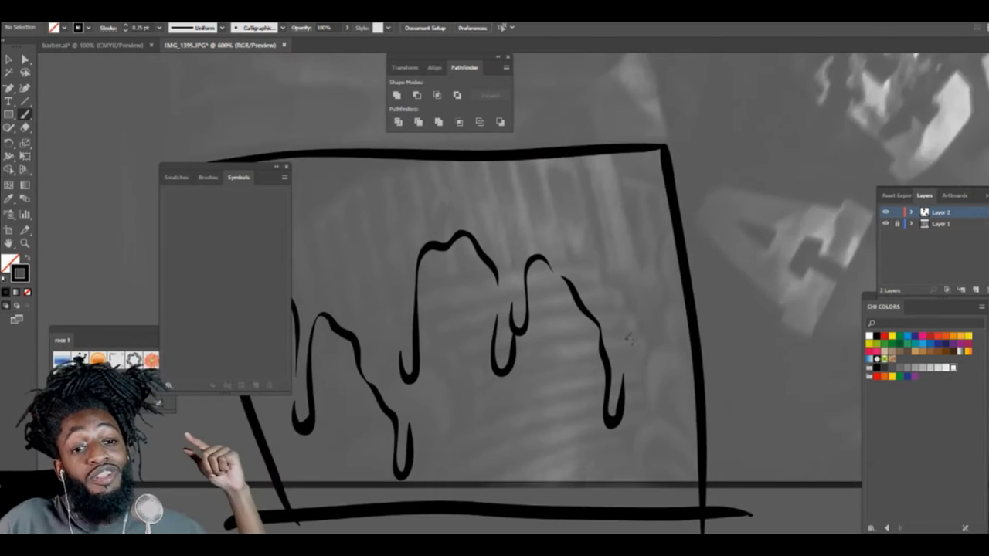
{"action": "left_click_drag", "start_coordinate": [631, 347], "coordinate": [667, 428]}
{"action": "left_click_drag", "start_coordinate": [592, 421], "coordinate": [616, 442]}
{"action": "left_click_drag", "start_coordinate": [564, 371], "coordinate": [587, 400]}
{"action": "mouse_move", "coordinate": [552, 379]}
{"action": "left_mouse_down"}
{"action": "mouse_move", "coordinate": [545, 490]}
{"action": "mouse_move", "coordinate": [494, 465]}
{"action": "mouse_move", "coordinate": [442, 396]}
{"action": "left_mouse_up"}
{"action": "left_click_drag", "start_coordinate": [474, 323], "coordinate": [436, 274]}
{"action": "left_click_drag", "start_coordinate": [387, 294], "coordinate": [336, 275]}
{"action": "left_click_drag", "start_coordinate": [354, 202], "coordinate": [331, 295]}
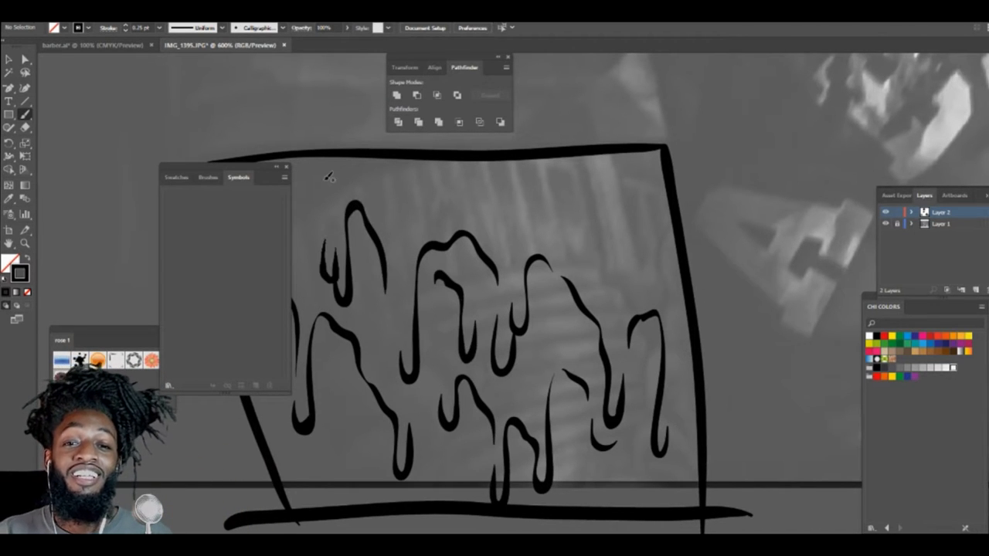
Step: Select all the line art, expand its brush strokes and combine them with Pathfinder Merge
{"action": "scroll", "coordinate": [285, 134], "scroll_direction": "down", "scroll_amount": 5}
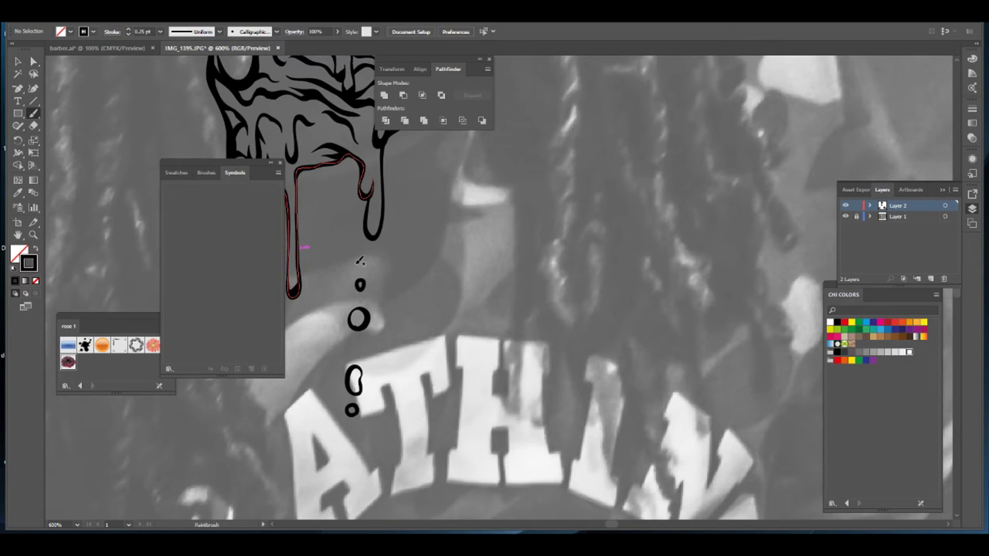
{"action": "key", "text": "ctrl+1"}
{"action": "key", "text": "v"}
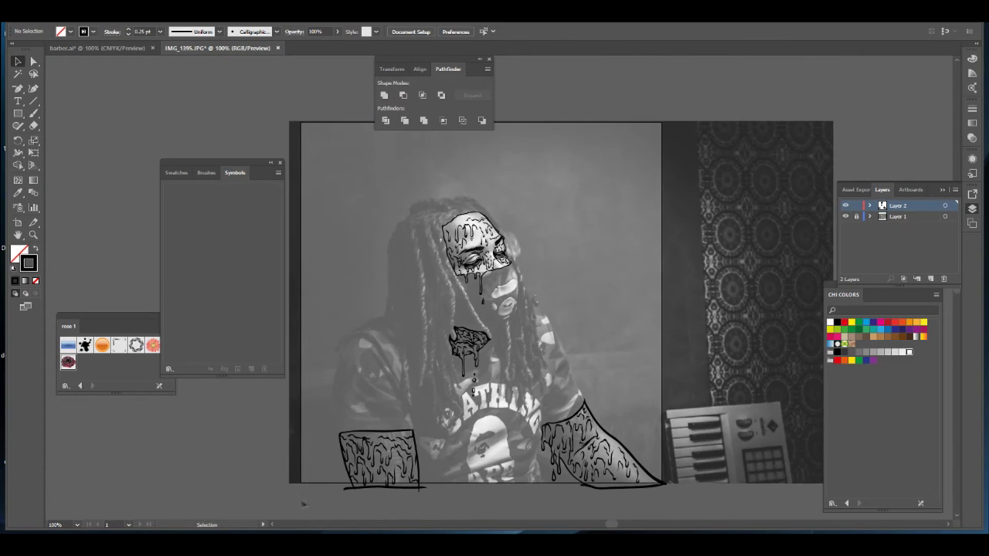
{"action": "key", "text": "ctrl+a"}
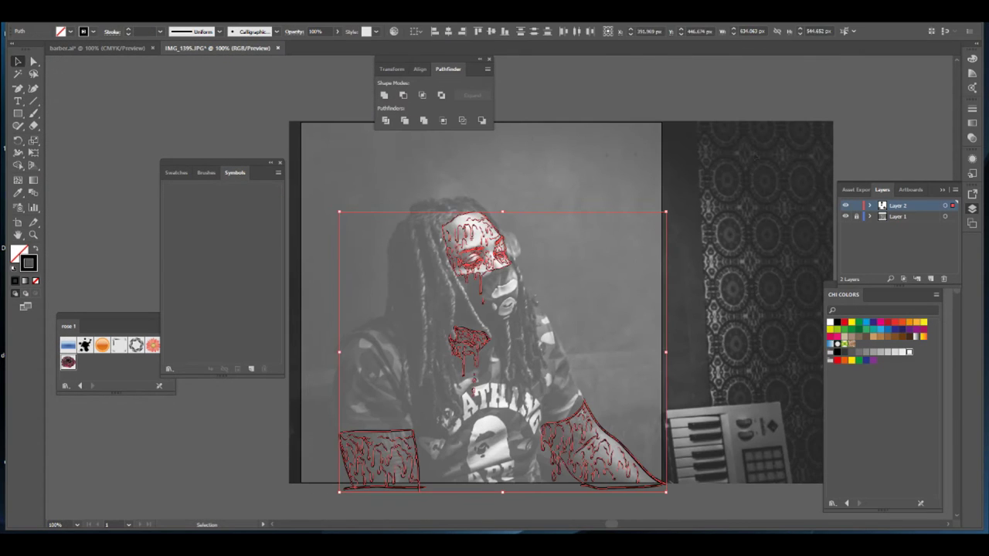
{"action": "left_click", "coordinate": [65, 17]}
{"action": "left_click", "coordinate": [100, 132]}
{"action": "left_click", "coordinate": [423, 121]}
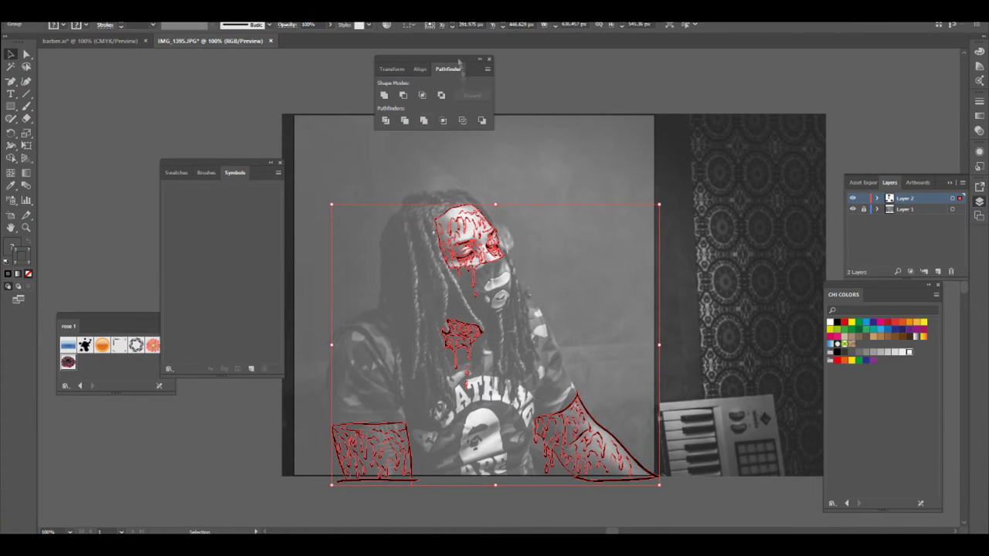
Step: Move the Pathfinder controls clear of the artwork, duplicate the line art layer and lock the duplicate
{"action": "left_click_drag", "start_coordinate": [433, 60], "coordinate": [163, 56]}
{"action": "key", "text": "ctrl+shift+a"}
{"action": "left_click_drag", "start_coordinate": [940, 272], "coordinate": [938, 272]}
{"action": "left_click", "coordinate": [864, 199]}
Step: Draw a bright red filled rectangle without an outline over the figure and all the line art
{"action": "left_click", "coordinate": [845, 323]}
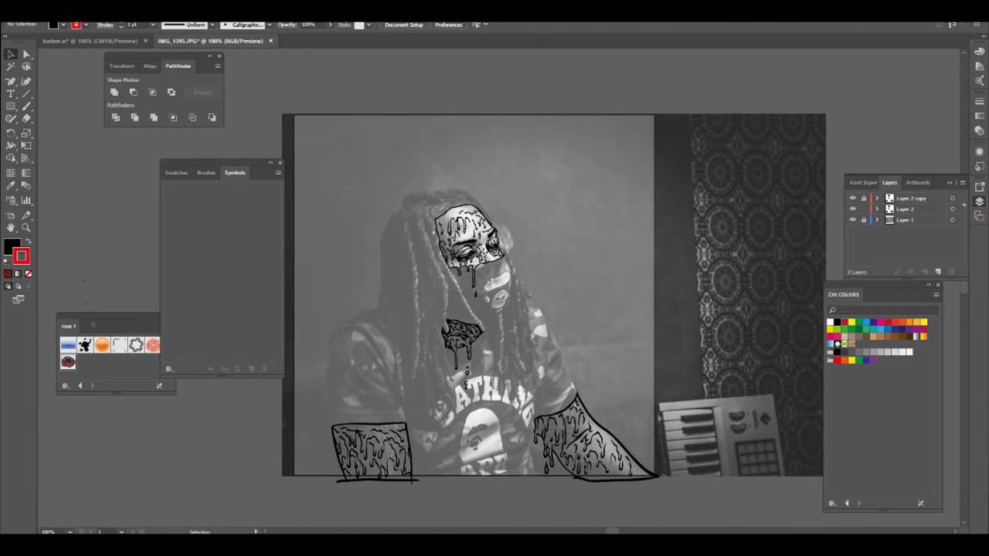
{"action": "double_click", "coordinate": [21, 255]}
{"action": "left_click", "coordinate": [459, 210]}
{"action": "left_click", "coordinate": [469, 206]}
{"action": "left_click", "coordinate": [603, 207]}
{"action": "left_click", "coordinate": [10, 106]}
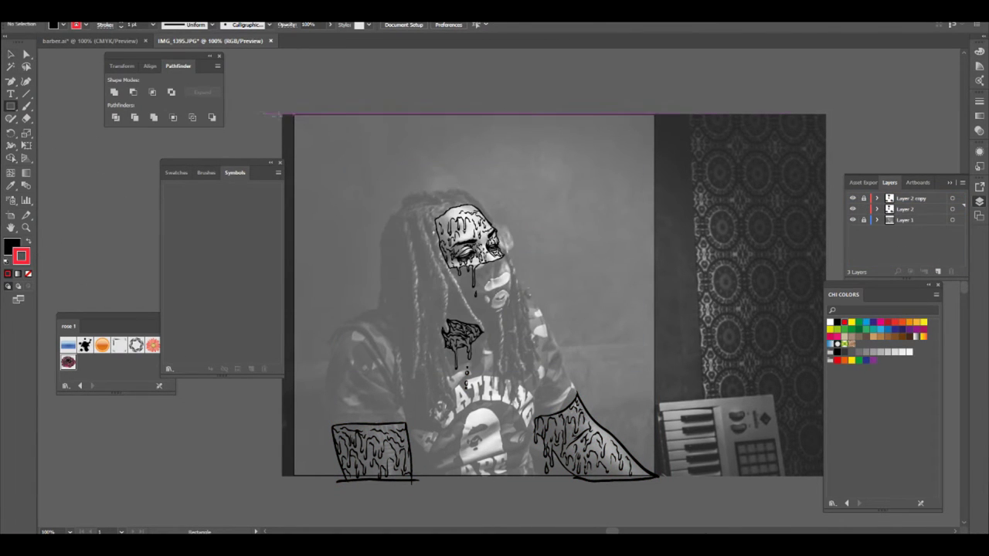
{"action": "left_click_drag", "start_coordinate": [279, 122], "coordinate": [699, 519]}
{"action": "left_click", "coordinate": [29, 241]}
Step: Send the red rectangle behind the line art, split it along the lines and delete the red outside the outlined shapes
{"action": "left_click", "coordinate": [10, 56]}
{"action": "left_click", "coordinate": [11, 56]}
{"action": "right_click", "coordinate": [363, 212]}
{"action": "left_click", "coordinate": [267, 407]}
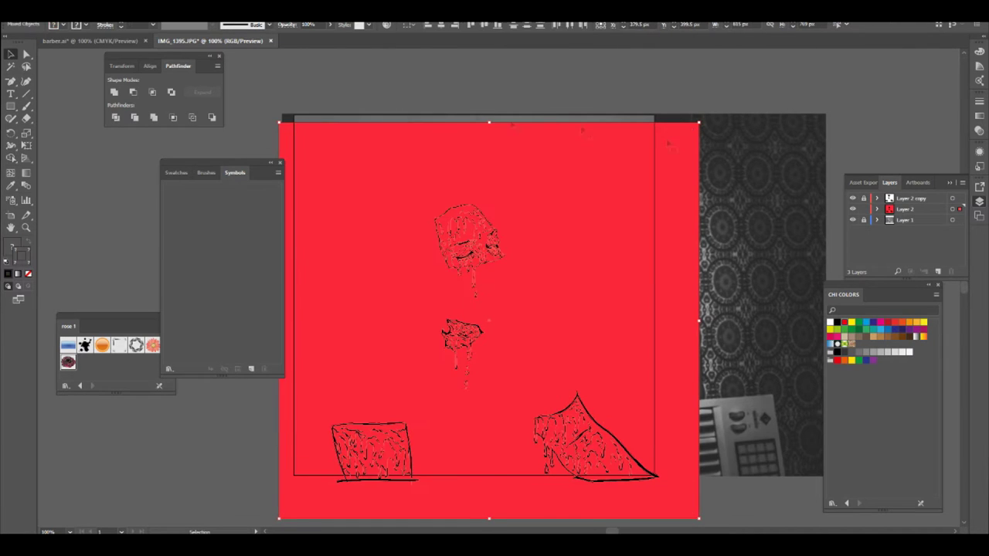
{"action": "double_click", "coordinate": [591, 262]}
{"action": "key", "text": "Delete"}
{"action": "double_click", "coordinate": [700, 227]}
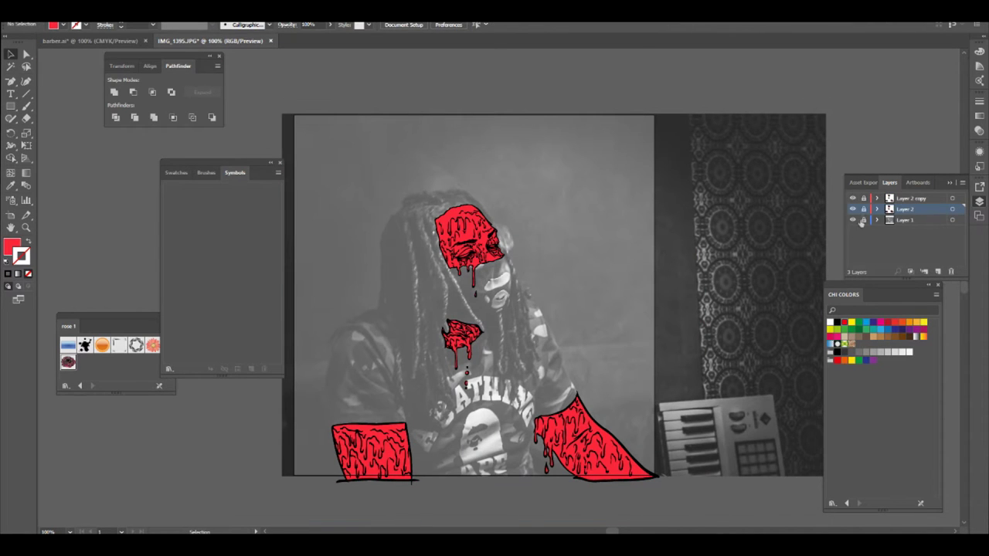
Step: Raise the portrait photo's opacity to 100% and lock its layer again
{"action": "left_click", "coordinate": [863, 221]}
{"action": "left_click", "coordinate": [741, 178]}
{"action": "left_click", "coordinate": [330, 26]}
{"action": "left_click_drag", "start_coordinate": [325, 37], "coordinate": [352, 40]}
{"action": "left_click", "coordinate": [502, 51]}
{"action": "left_click", "coordinate": [864, 220]}
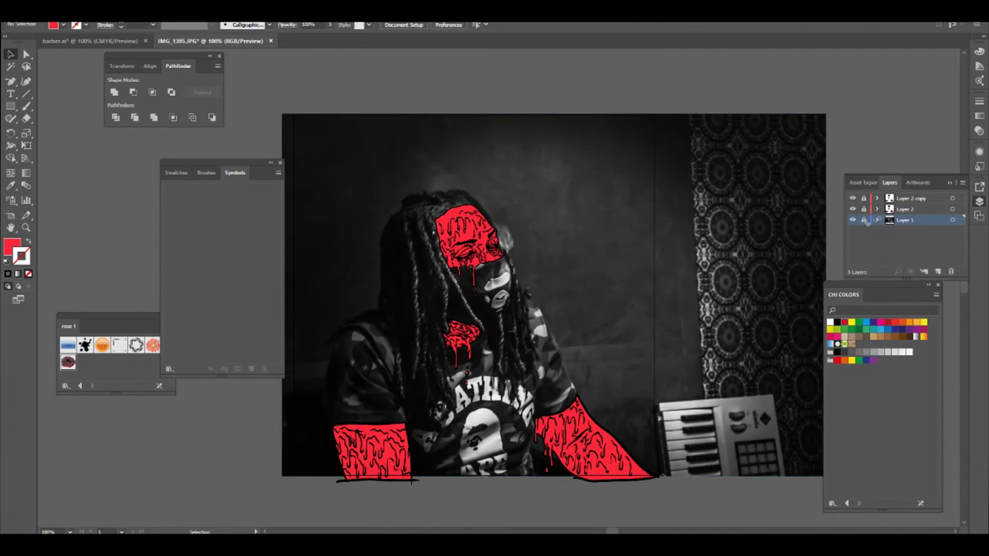
Step: Unlock the red fill layer and recolor the eyeball shapes of both eyes white with no stroke
{"action": "left_click", "coordinate": [864, 209]}
{"action": "scroll", "coordinate": [465, 241], "scroll_direction": "up", "scroll_amount": 6}
{"action": "left_click", "coordinate": [692, 273]}
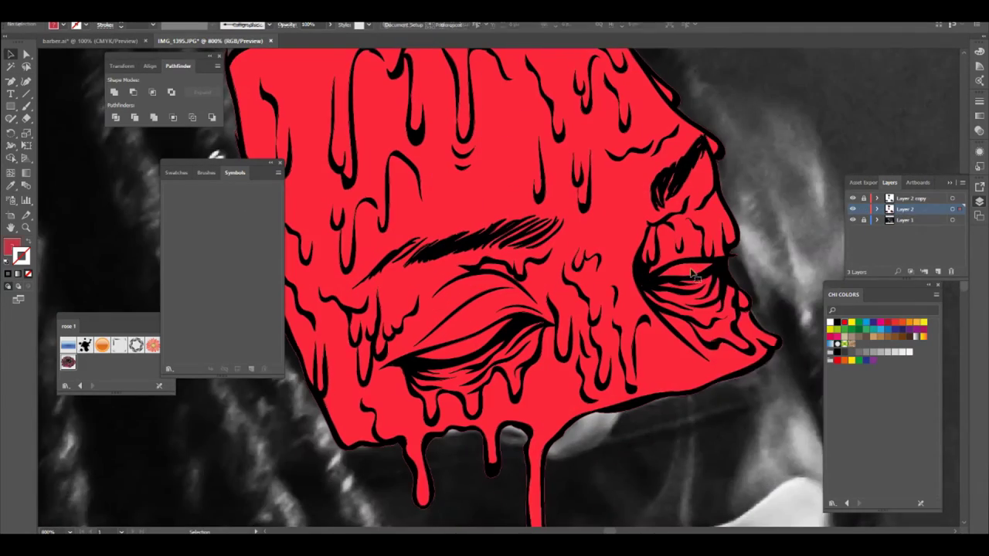
{"action": "double_click", "coordinate": [692, 274]}
{"action": "left_click", "coordinate": [686, 272]}
{"action": "left_click", "coordinate": [466, 347], "text": "shift"}
{"action": "left_click", "coordinate": [831, 322]}
{"action": "left_click", "coordinate": [28, 241]}
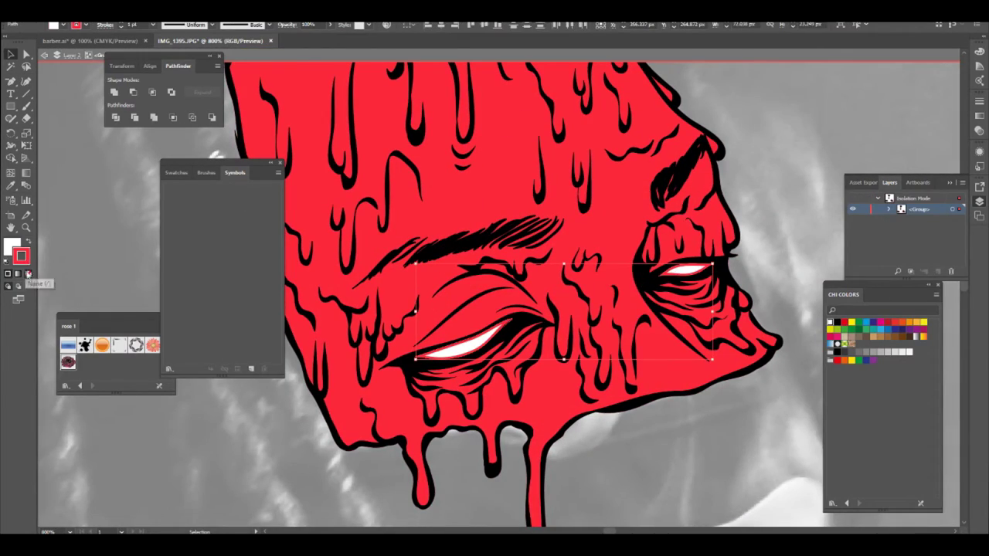
{"action": "left_click", "coordinate": [29, 273]}
Step: Recolor the melting areas beneath both eyes teal and leave the isolated group
{"action": "left_click", "coordinate": [710, 316]}
{"action": "left_click", "coordinate": [463, 378], "text": "shift"}
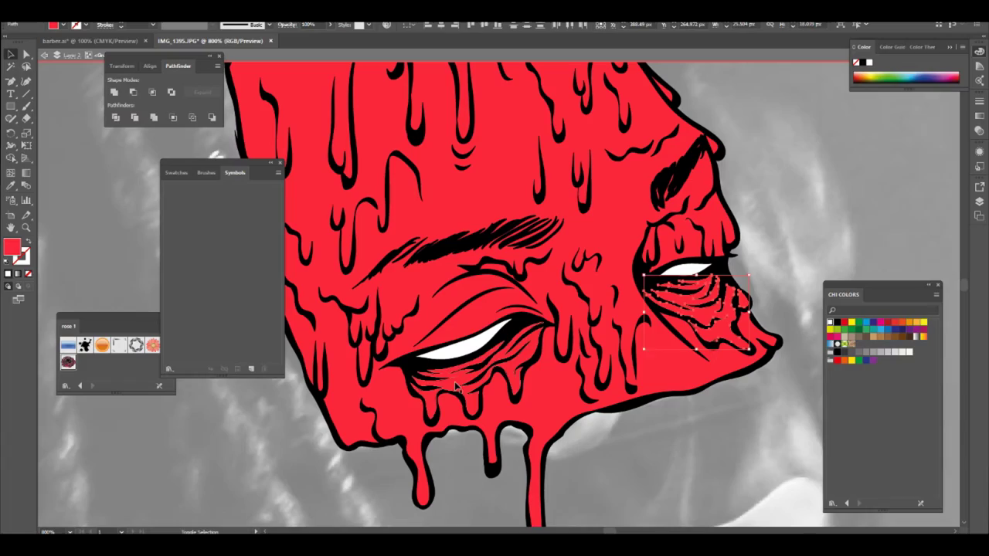
{"action": "left_click", "coordinate": [900, 323]}
{"action": "double_click", "coordinate": [802, 220]}
Step: Examine the recolored face artwork from a distance and up close
{"action": "key", "text": "ctrl+minus"}
{"action": "key", "text": "ctrl+minus"}
{"action": "key", "text": "ctrl+minus"}
{"action": "key", "text": "ctrl+minus"}
{"action": "key", "text": "ctrl+minus"}
{"action": "key", "text": "ctrl+minus"}
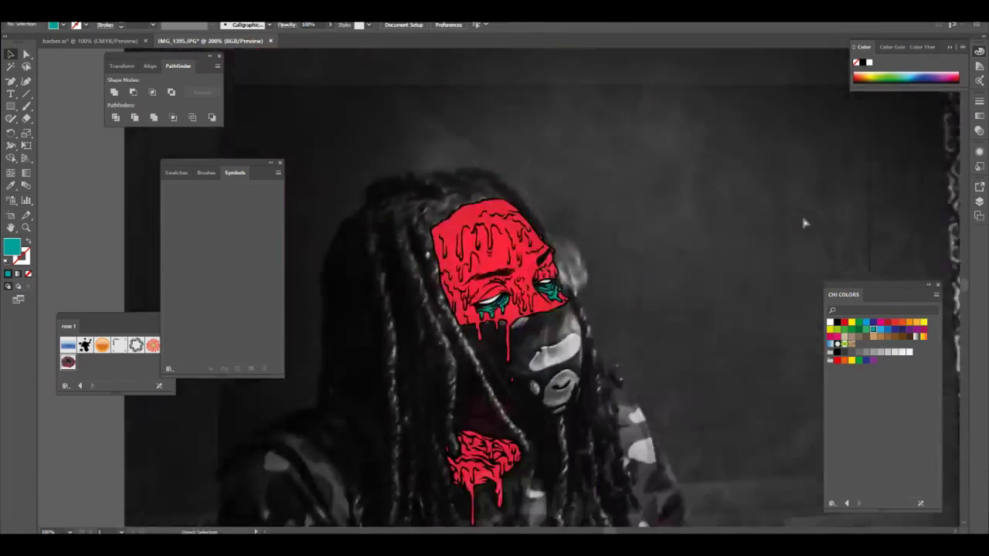
{"action": "key", "text": "ctrl+equal"}
{"action": "key", "text": "ctrl+equal"}
{"action": "key", "text": "ctrl+equal"}
{"action": "key", "text": "ctrl+equal"}
{"action": "key", "text": "ctrl+equal"}
{"action": "key", "text": "ctrl+minus"}
{"action": "key", "text": "ctrl+minus"}
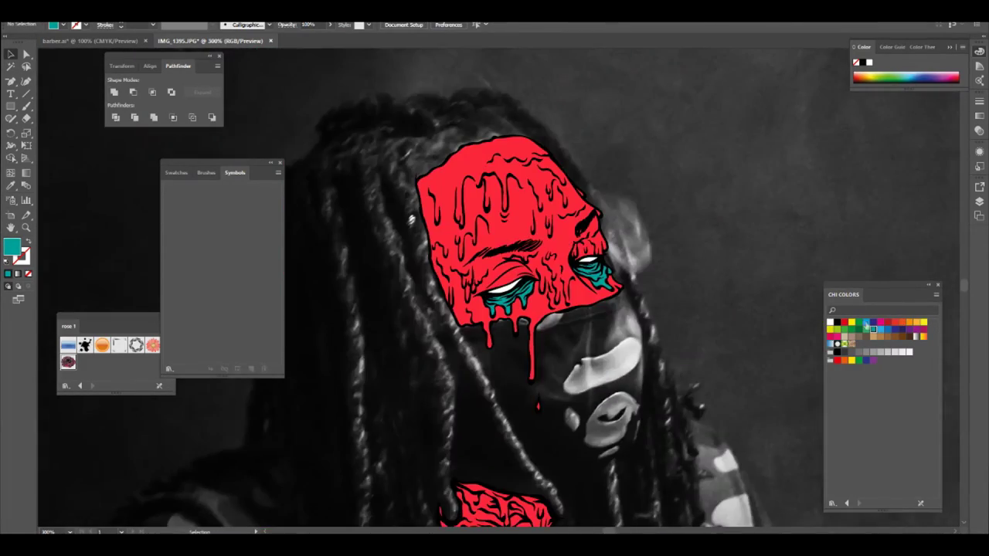
Step: Add a new layer between the line art copy and the red fill, and choose a dark red for shading
{"action": "left_click", "coordinate": [887, 323]}
{"action": "key", "text": "ctrl+minus"}
{"action": "key", "text": "ctrl+minus"}
{"action": "left_click", "coordinate": [978, 201]}
{"action": "key", "text": "ctrl+equal"}
{"action": "key", "text": "ctrl+equal"}
{"action": "key", "text": "ctrl+equal"}
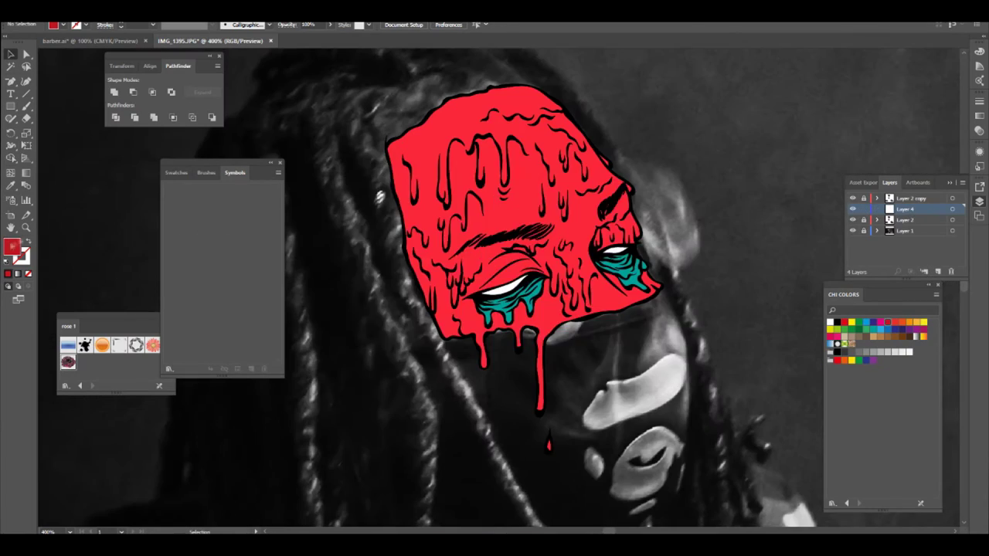
{"action": "double_click", "coordinate": [12, 246]}
{"action": "left_click", "coordinate": [480, 252]}
{"action": "left_click", "coordinate": [603, 207]}
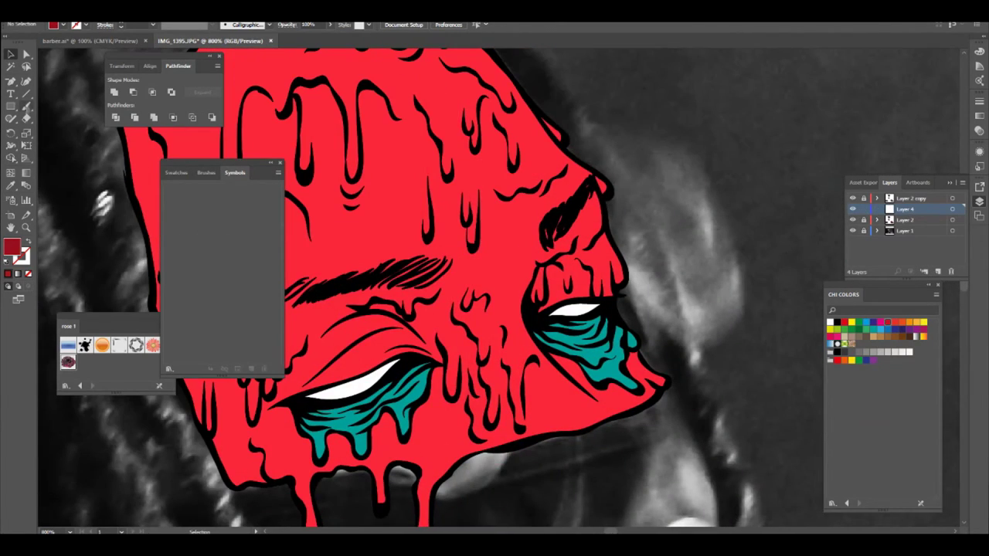
Step: Paint a first dark red Paintbrush stroke on the farther eyelid and set the stroke weight to 0.25 pt
{"action": "key", "text": "b"}
{"action": "key", "text": "shift+x"}
{"action": "left_click_drag", "start_coordinate": [550, 255], "coordinate": [572, 301]}
{"action": "left_click", "coordinate": [153, 25]}
{"action": "left_click", "coordinate": [168, 35]}
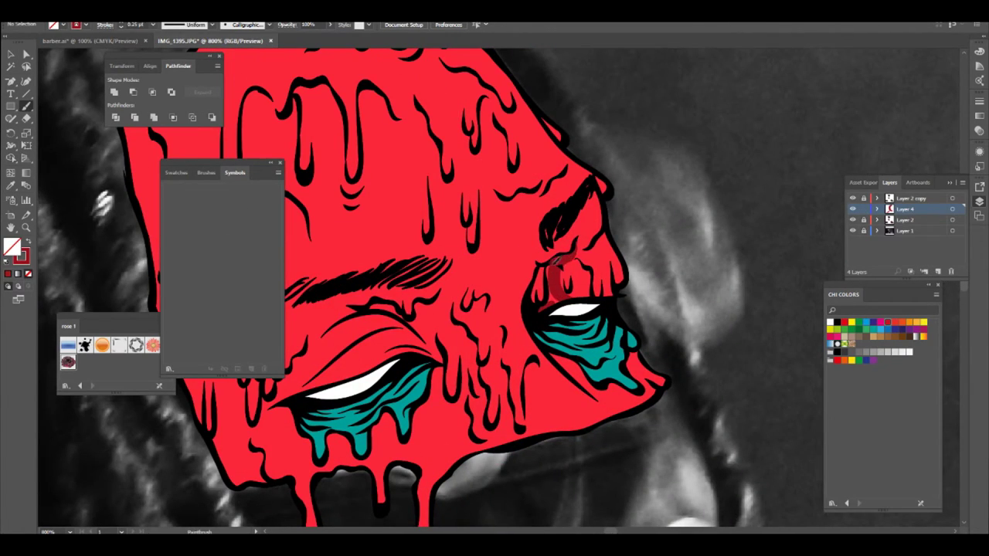
Step: Paint dark red shading around the farther eyelid's drips and up beneath the eyebrow
{"action": "left_click_drag", "start_coordinate": [552, 265], "coordinate": [598, 247]}
{"action": "left_click_drag", "start_coordinate": [547, 270], "coordinate": [548, 308]}
{"action": "mouse_move", "coordinate": [544, 271]}
{"action": "left_mouse_down"}
{"action": "mouse_move", "coordinate": [531, 303]}
{"action": "mouse_move", "coordinate": [553, 236]}
{"action": "mouse_move", "coordinate": [548, 266]}
{"action": "left_mouse_up"}
{"action": "mouse_move", "coordinate": [588, 198]}
{"action": "left_mouse_down"}
{"action": "mouse_move", "coordinate": [580, 251]}
{"action": "mouse_move", "coordinate": [550, 248]}
{"action": "left_mouse_up"}
{"action": "scroll", "coordinate": [495, 291], "scroll_direction": "down", "scroll_amount": 2}
{"action": "scroll", "coordinate": [494, 291], "scroll_direction": "up", "scroll_amount": 2}
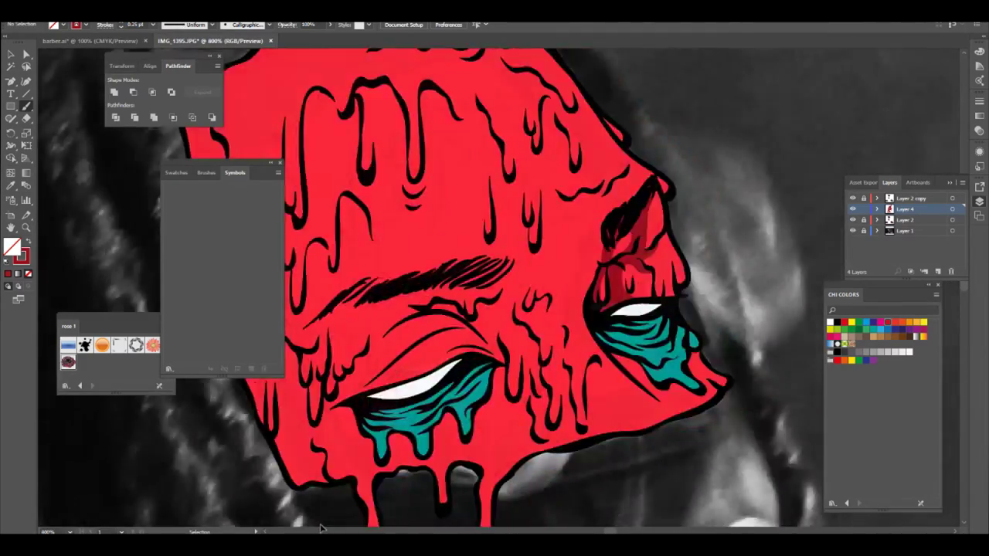
Step: Extend the dark red shading beside the farther eyebrow toward the nose bridge and along the crease beneath that eye
{"action": "scroll", "coordinate": [494, 290], "scroll_direction": "left", "scroll_amount": 2}
{"action": "left_click_drag", "start_coordinate": [634, 252], "coordinate": [668, 261]}
{"action": "mouse_move", "coordinate": [671, 352]}
{"action": "left_mouse_down"}
{"action": "mouse_move", "coordinate": [746, 408]}
{"action": "mouse_move", "coordinate": [734, 397]}
{"action": "mouse_move", "coordinate": [774, 402]}
{"action": "left_mouse_up"}
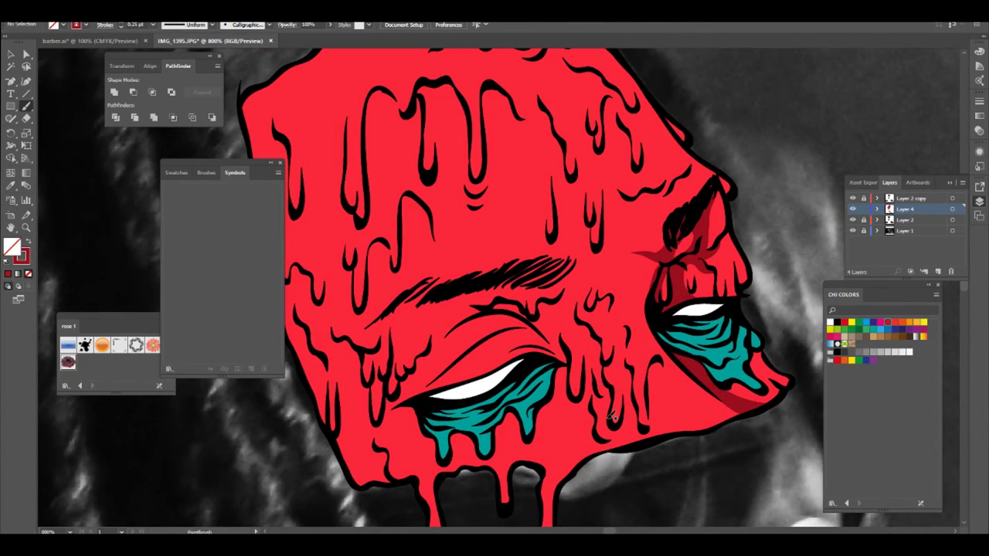
Step: Paint dark red shading at the nearer eye's outer corner, along its upper lid crease and beneath the inner eyebrow
{"action": "scroll", "coordinate": [610, 416], "scroll_direction": "down", "scroll_amount": 3}
{"action": "scroll", "coordinate": [727, 474], "scroll_direction": "up", "scroll_amount": 3}
{"action": "left_click_drag", "start_coordinate": [385, 410], "coordinate": [477, 344]}
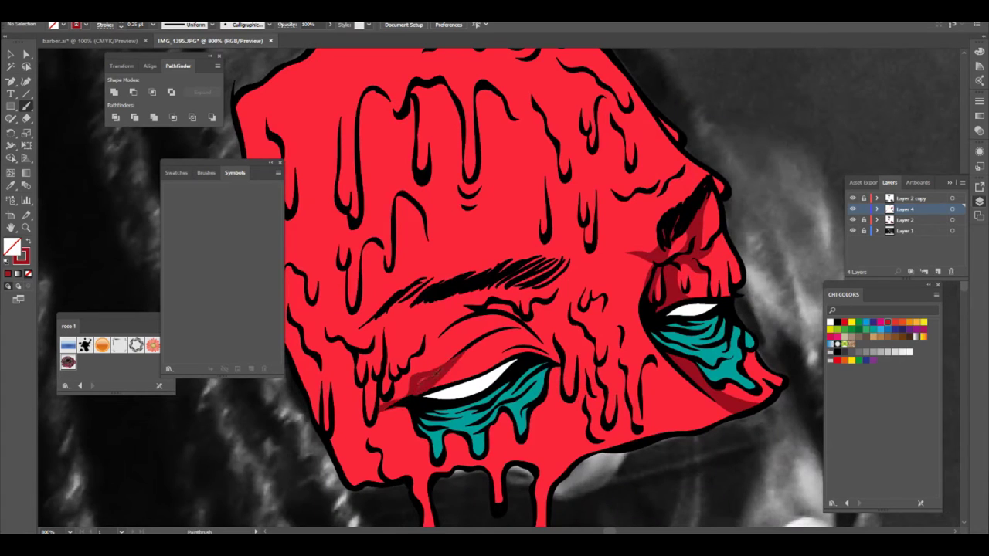
{"action": "mouse_move", "coordinate": [436, 374]}
{"action": "left_mouse_down"}
{"action": "mouse_move", "coordinate": [418, 358]}
{"action": "mouse_move", "coordinate": [405, 388]}
{"action": "left_mouse_up"}
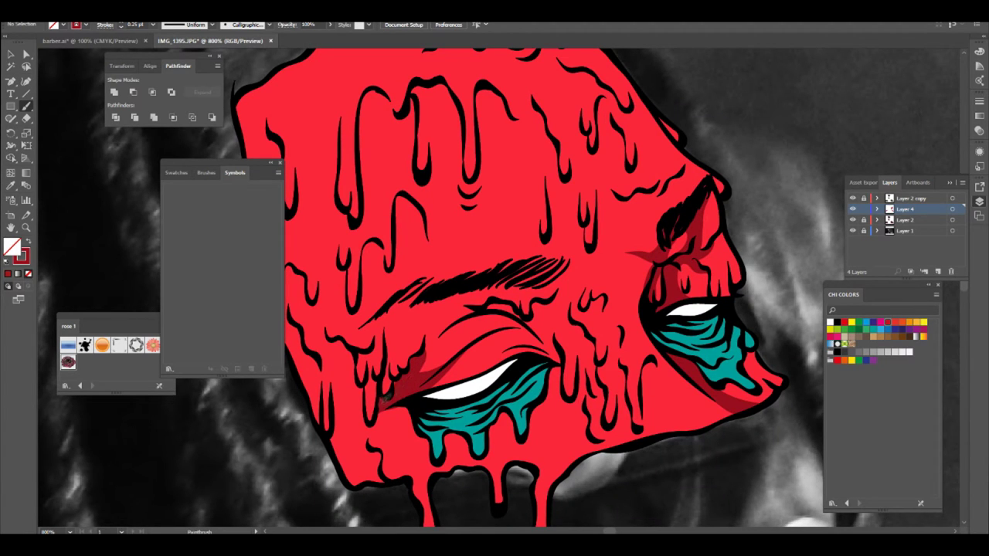
{"action": "mouse_move", "coordinate": [476, 345]}
{"action": "left_mouse_down"}
{"action": "mouse_move", "coordinate": [527, 332]}
{"action": "mouse_move", "coordinate": [471, 308]}
{"action": "mouse_move", "coordinate": [530, 331]}
{"action": "left_mouse_up"}
{"action": "mouse_move", "coordinate": [554, 349]}
{"action": "left_mouse_down"}
{"action": "mouse_move", "coordinate": [561, 365]}
{"action": "mouse_move", "coordinate": [556, 349]}
{"action": "mouse_move", "coordinate": [538, 343]}
{"action": "mouse_move", "coordinate": [544, 308]}
{"action": "mouse_move", "coordinate": [568, 275]}
{"action": "left_mouse_up"}
Step: Paint dark red shading around the drips on the side of the nose next to the nearer eye
{"action": "key", "text": "ctrl+minus"}
{"action": "key", "text": "ctrl+minus"}
{"action": "key", "text": "ctrl+minus"}
{"action": "key", "text": "ctrl+minus"}
{"action": "key", "text": "ctrl+minus"}
{"action": "key", "text": "ctrl+equal"}
{"action": "key", "text": "ctrl+equal"}
{"action": "key", "text": "ctrl+equal"}
{"action": "key", "text": "ctrl+equal"}
{"action": "key", "text": "ctrl+equal"}
{"action": "key", "text": "ctrl+equal"}
{"action": "mouse_move", "coordinate": [476, 428]}
{"action": "left_mouse_down"}
{"action": "mouse_move", "coordinate": [501, 374]}
{"action": "mouse_move", "coordinate": [429, 334]}
{"action": "mouse_move", "coordinate": [434, 320]}
{"action": "left_mouse_up"}
{"action": "mouse_move", "coordinate": [496, 453]}
{"action": "left_mouse_down"}
{"action": "mouse_move", "coordinate": [465, 417]}
{"action": "mouse_move", "coordinate": [465, 367]}
{"action": "mouse_move", "coordinate": [500, 334]}
{"action": "mouse_move", "coordinate": [469, 285]}
{"action": "left_mouse_up"}
{"action": "left_click_drag", "start_coordinate": [547, 441], "coordinate": [528, 346]}
Step: Join both eye sockets with a curved band of dark red shading across the nose bridge, above the nose drips
{"action": "key", "text": "ctrl+minus"}
{"action": "key", "text": "ctrl+minus"}
{"action": "mouse_move", "coordinate": [544, 292]}
{"action": "left_mouse_down"}
{"action": "mouse_move", "coordinate": [630, 304]}
{"action": "mouse_move", "coordinate": [631, 352]}
{"action": "left_mouse_up"}
{"action": "key", "text": "ctrl+equal"}
{"action": "key", "text": "ctrl+equal"}
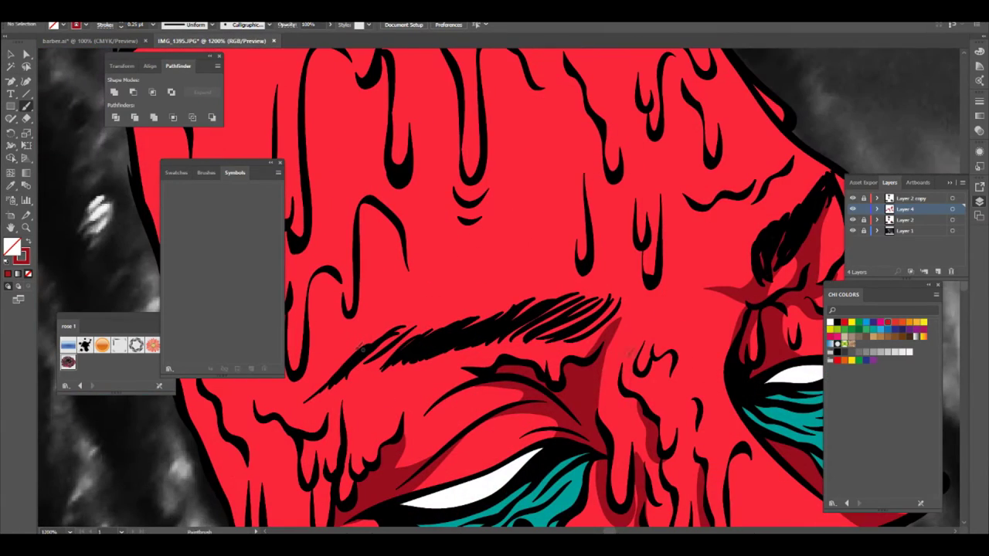
{"action": "mouse_move", "coordinate": [598, 420]}
{"action": "left_mouse_down"}
{"action": "mouse_move", "coordinate": [619, 365]}
{"action": "mouse_move", "coordinate": [706, 322]}
{"action": "mouse_move", "coordinate": [726, 369]}
{"action": "left_mouse_up"}
{"action": "mouse_move", "coordinate": [729, 366]}
{"action": "left_mouse_down"}
{"action": "mouse_move", "coordinate": [736, 295]}
{"action": "mouse_move", "coordinate": [608, 333]}
{"action": "mouse_move", "coordinate": [608, 367]}
{"action": "left_mouse_up"}
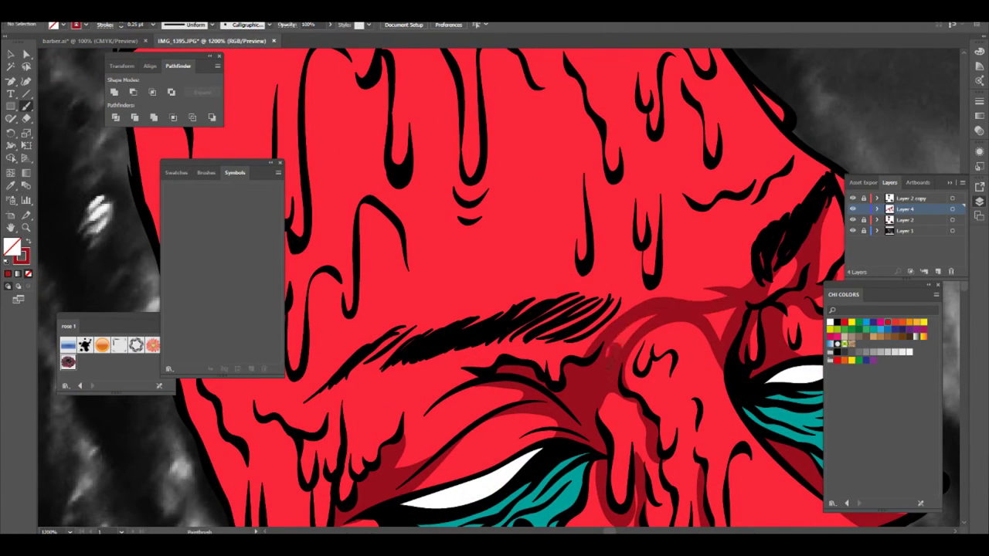
Step: Shade the upper edge of the neck patch in dark red and darken a few of its drips and its far corner
{"action": "key", "text": "ctrl+1"}
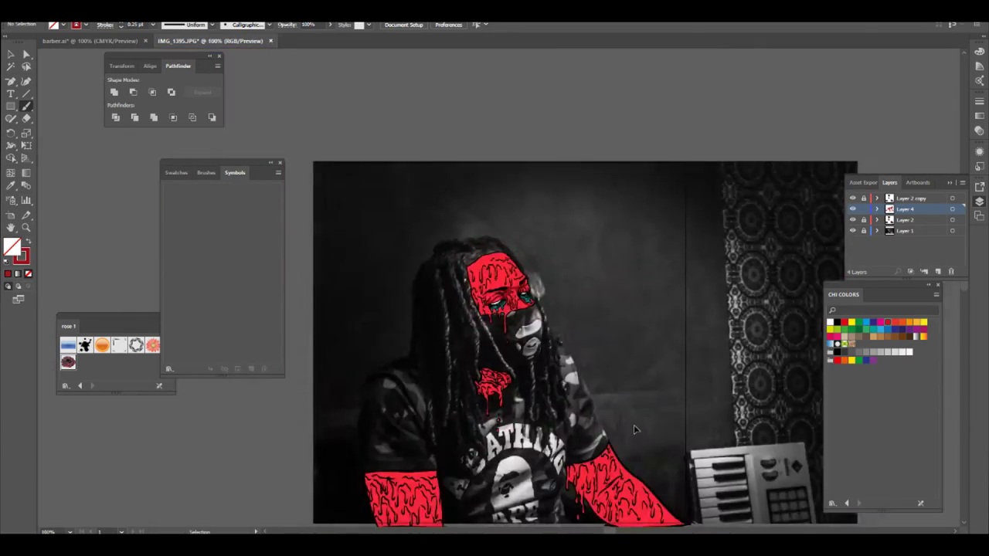
{"action": "scroll", "coordinate": [500, 375], "scroll_direction": "up", "scroll_amount": 7}
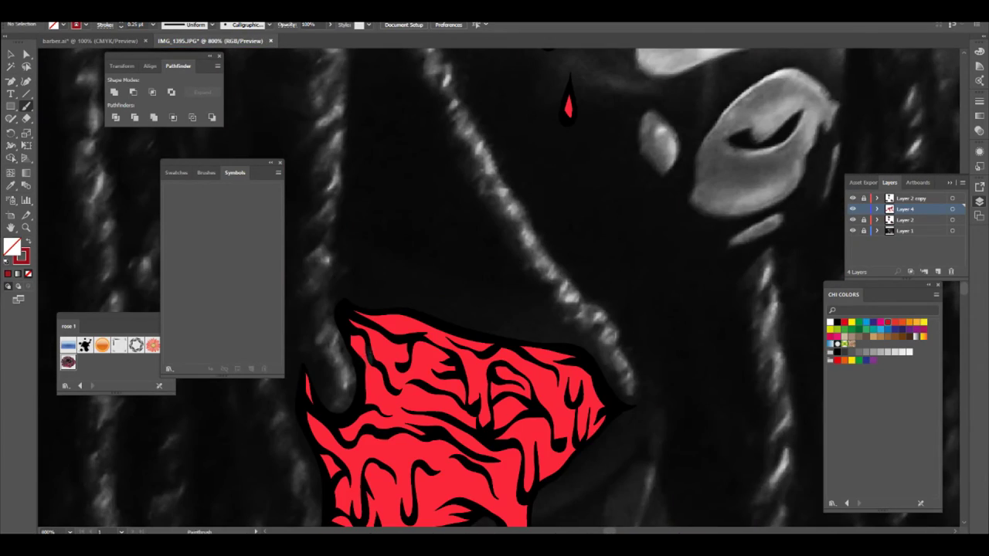
{"action": "mouse_move", "coordinate": [360, 356]}
{"action": "left_mouse_down"}
{"action": "mouse_move", "coordinate": [384, 347]}
{"action": "mouse_move", "coordinate": [616, 406]}
{"action": "left_mouse_up"}
{"action": "mouse_move", "coordinate": [615, 405]}
{"action": "left_mouse_down"}
{"action": "mouse_move", "coordinate": [558, 355]}
{"action": "mouse_move", "coordinate": [351, 312]}
{"action": "mouse_move", "coordinate": [359, 356]}
{"action": "left_mouse_up"}
{"action": "mouse_move", "coordinate": [361, 352]}
{"action": "left_mouse_down"}
{"action": "mouse_move", "coordinate": [407, 332]}
{"action": "mouse_move", "coordinate": [557, 373]}
{"action": "mouse_move", "coordinate": [587, 394]}
{"action": "left_mouse_up"}
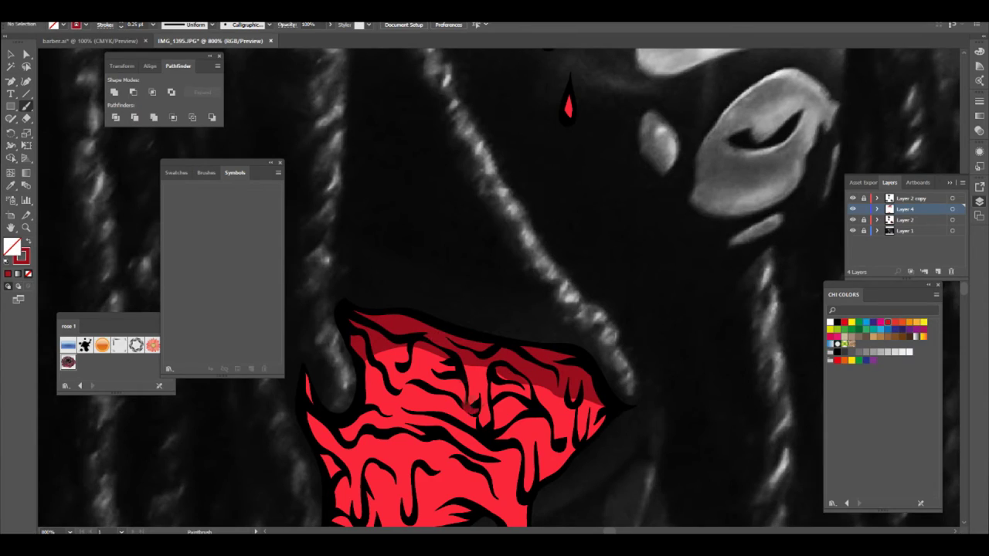
{"action": "left_click_drag", "start_coordinate": [470, 412], "coordinate": [462, 383]}
{"action": "mouse_move", "coordinate": [541, 418]}
{"action": "left_mouse_down"}
{"action": "mouse_move", "coordinate": [554, 448]}
{"action": "mouse_move", "coordinate": [527, 395]}
{"action": "mouse_move", "coordinate": [594, 433]}
{"action": "mouse_move", "coordinate": [606, 408]}
{"action": "left_mouse_up"}
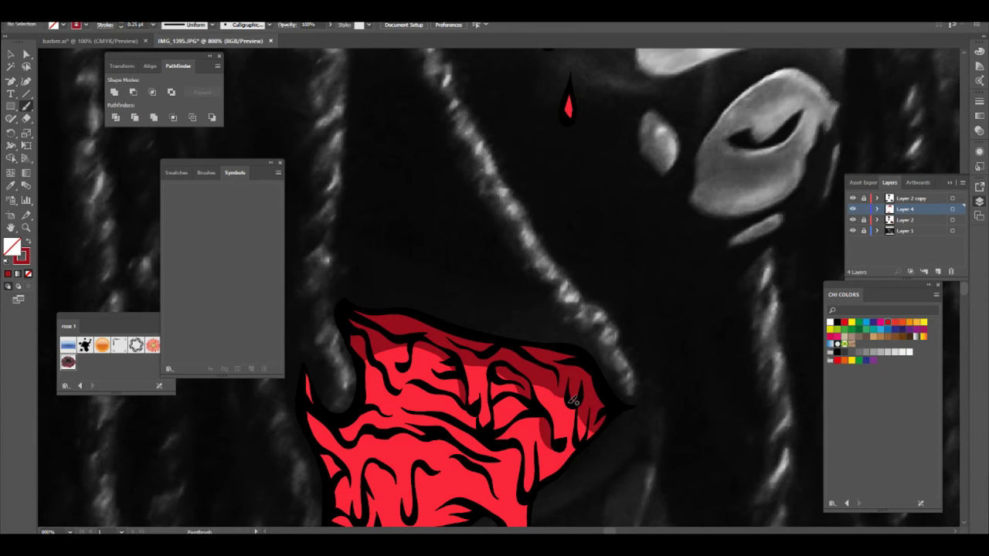
Step: Set the stroke weight to 1 pt and paint dark red shading from the arm's fold down the underside of the forearm near the keyboard
{"action": "scroll", "coordinate": [618, 394], "scroll_direction": "down", "scroll_amount": 6}
{"action": "scroll", "coordinate": [653, 389], "scroll_direction": "up", "scroll_amount": 5}
{"action": "scroll", "coordinate": [618, 363], "scroll_direction": "right", "scroll_amount": 1}
{"action": "left_click_drag", "start_coordinate": [484, 271], "coordinate": [466, 298]}
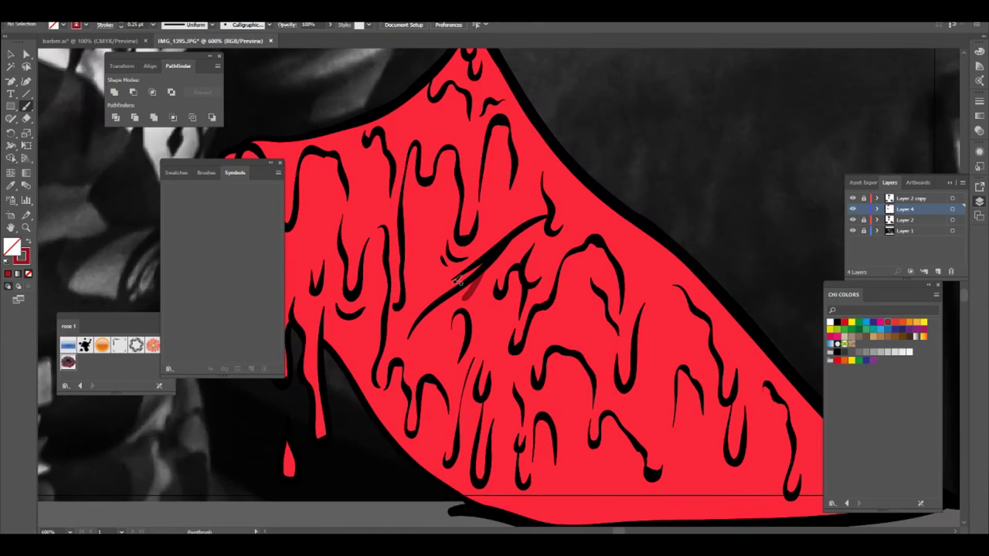
{"action": "left_click", "coordinate": [153, 24]}
{"action": "left_click", "coordinate": [147, 71]}
{"action": "mouse_move", "coordinate": [499, 259]}
{"action": "left_mouse_down"}
{"action": "mouse_move", "coordinate": [445, 386]}
{"action": "mouse_move", "coordinate": [658, 522]}
{"action": "mouse_move", "coordinate": [546, 501]}
{"action": "mouse_move", "coordinate": [624, 524]}
{"action": "left_mouse_up"}
{"action": "left_click_drag", "start_coordinate": [494, 261], "coordinate": [590, 501]}
{"action": "left_click_drag", "start_coordinate": [433, 340], "coordinate": [476, 468]}
Step: Extend the dark red shading up the same forearm's inner side to the sleeve edge
{"action": "scroll", "coordinate": [498, 290], "scroll_direction": "down", "scroll_amount": 1}
{"action": "scroll", "coordinate": [285, 404], "scroll_direction": "left", "scroll_amount": 3}
{"action": "scroll", "coordinate": [498, 289], "scroll_direction": "up", "scroll_amount": 1}
{"action": "left_click_drag", "start_coordinate": [592, 407], "coordinate": [605, 455]}
{"action": "mouse_move", "coordinate": [606, 422]}
{"action": "left_mouse_down"}
{"action": "mouse_move", "coordinate": [464, 233]}
{"action": "mouse_move", "coordinate": [485, 195]}
{"action": "left_mouse_up"}
{"action": "mouse_move", "coordinate": [573, 177]}
{"action": "left_mouse_down"}
{"action": "mouse_move", "coordinate": [550, 259]}
{"action": "mouse_move", "coordinate": [630, 363]}
{"action": "left_mouse_up"}
{"action": "mouse_move", "coordinate": [618, 409]}
{"action": "left_mouse_down"}
{"action": "mouse_move", "coordinate": [495, 220]}
{"action": "mouse_move", "coordinate": [519, 195]}
{"action": "left_mouse_up"}
Step: Paint a broad dark red shading band down the outer side of the other forearm, from the sleeve to the lower edge
{"action": "key", "text": "ctrl+minus"}
{"action": "key", "text": "ctrl+minus"}
{"action": "key", "text": "ctrl+minus"}
{"action": "key", "text": "ctrl+minus"}
{"action": "key", "text": "ctrl+minus"}
{"action": "key", "text": "ctrl+minus"}
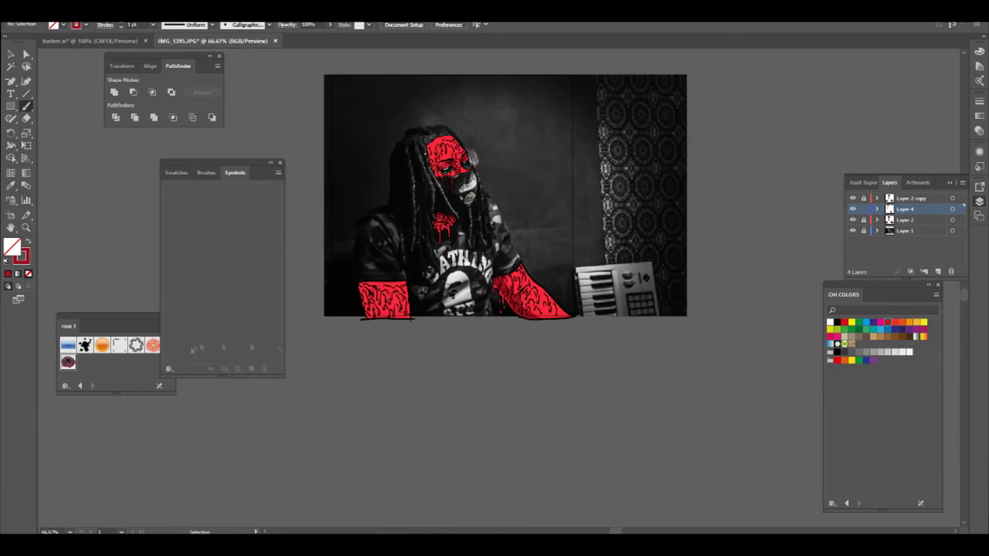
{"action": "scroll", "coordinate": [366, 297], "scroll_direction": "up", "scroll_amount": 6}
{"action": "left_click_drag", "start_coordinate": [315, 162], "coordinate": [417, 500]}
{"action": "mouse_move", "coordinate": [455, 161]}
{"action": "left_mouse_down"}
{"action": "mouse_move", "coordinate": [504, 511]}
{"action": "mouse_move", "coordinate": [324, 166]}
{"action": "mouse_move", "coordinate": [348, 208]}
{"action": "mouse_move", "coordinate": [339, 184]}
{"action": "left_mouse_up"}
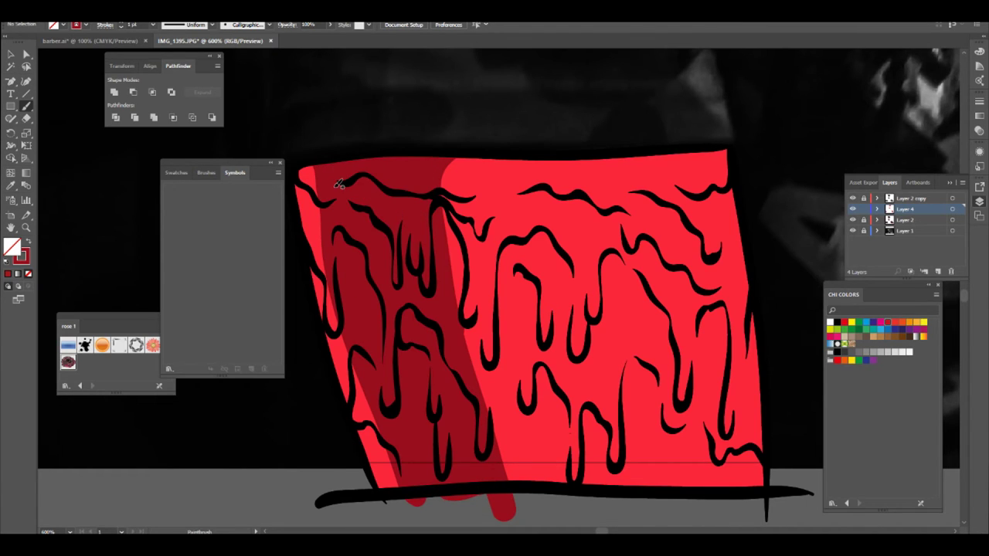
Step: Sample the bright red of the forearm and make it the Paintbrush stroke color with no fill
{"action": "key", "text": "ctrl+minus"}
{"action": "key", "text": "ctrl+minus"}
{"action": "key", "text": "ctrl+minus"}
{"action": "key", "text": "ctrl+minus"}
{"action": "key", "text": "ctrl+minus"}
{"action": "key", "text": "ctrl+minus"}
{"action": "key", "text": "ctrl+plus"}
{"action": "key", "text": "ctrl+plus"}
{"action": "key", "text": "ctrl+plus"}
{"action": "key", "text": "ctrl+plus"}
{"action": "key", "text": "ctrl+plus"}
{"action": "key", "text": "ctrl+plus"}
{"action": "key", "text": "i"}
{"action": "left_click", "coordinate": [517, 322]}
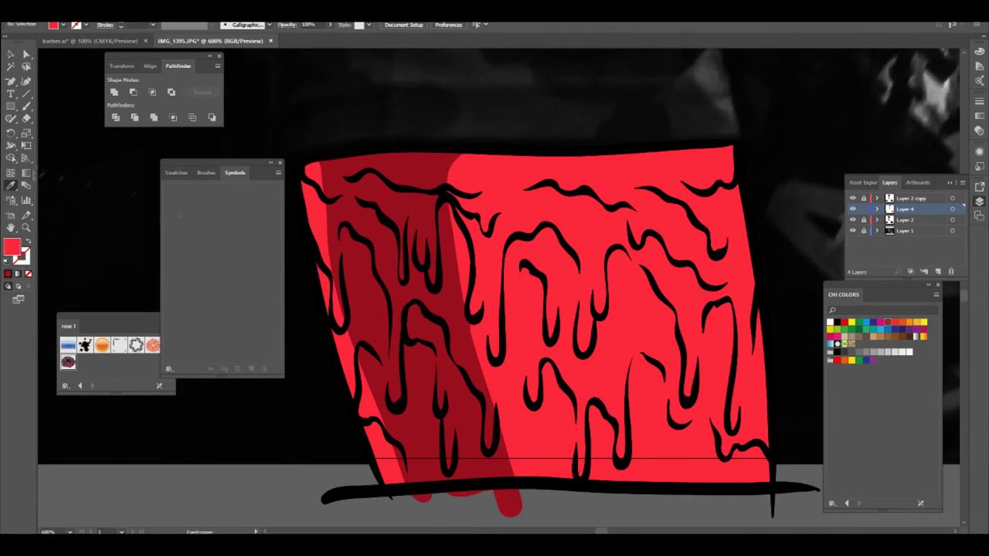
{"action": "left_click", "coordinate": [26, 107]}
{"action": "left_click_drag", "start_coordinate": [495, 426], "coordinate": [486, 443]}
{"action": "key", "text": "i"}
{"action": "left_click", "coordinate": [525, 432]}
{"action": "key", "text": "shift+x"}
{"action": "left_click", "coordinate": [26, 106]}
Step: Paint bright red edges along the drips inside the forearm's dark shading with a 0.25 pt stroke
{"action": "left_click_drag", "start_coordinate": [286, 492], "coordinate": [244, 491]}
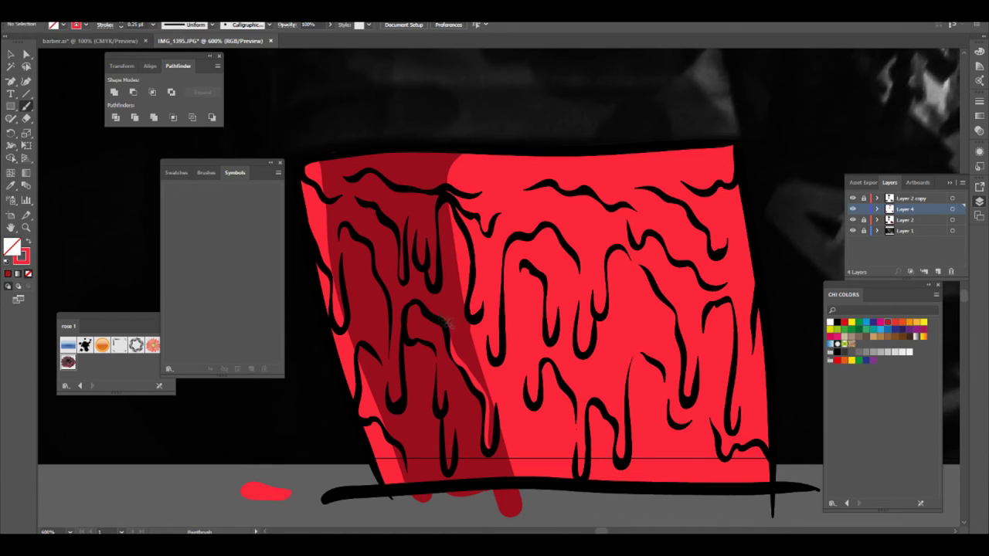
{"action": "mouse_move", "coordinate": [441, 407]}
{"action": "left_mouse_down"}
{"action": "mouse_move", "coordinate": [440, 369]}
{"action": "mouse_move", "coordinate": [409, 340]}
{"action": "left_mouse_up"}
{"action": "left_click_drag", "start_coordinate": [448, 470], "coordinate": [444, 422]}
{"action": "mouse_move", "coordinate": [399, 398]}
{"action": "left_mouse_down"}
{"action": "mouse_move", "coordinate": [351, 278]}
{"action": "mouse_move", "coordinate": [395, 301]}
{"action": "mouse_move", "coordinate": [379, 249]}
{"action": "mouse_move", "coordinate": [347, 220]}
{"action": "mouse_move", "coordinate": [403, 236]}
{"action": "mouse_move", "coordinate": [353, 176]}
{"action": "mouse_move", "coordinate": [384, 170]}
{"action": "mouse_move", "coordinate": [447, 185]}
{"action": "left_mouse_up"}
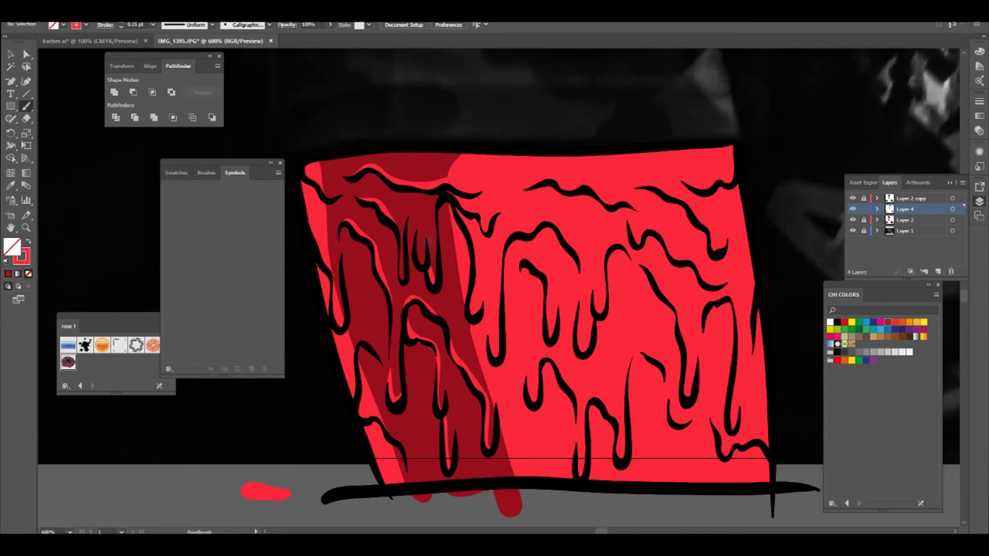
Step: Add bright red edges to the drips within the dark shading of the forearm near the keyboard
{"action": "key", "text": "ctrl+minus"}
{"action": "key", "text": "ctrl+minus"}
{"action": "key", "text": "ctrl+minus"}
{"action": "key", "text": "ctrl+minus"}
{"action": "key", "text": "ctrl+minus"}
{"action": "scroll", "coordinate": [566, 323], "scroll_direction": "right", "scroll_amount": 5}
{"action": "key", "text": "ctrl+plus"}
{"action": "key", "text": "ctrl+plus"}
{"action": "key", "text": "ctrl+plus"}
{"action": "key", "text": "ctrl+plus"}
{"action": "key", "text": "ctrl+plus"}
{"action": "left_click_drag", "start_coordinate": [577, 446], "coordinate": [585, 375]}
{"action": "left_click_drag", "start_coordinate": [546, 367], "coordinate": [533, 336]}
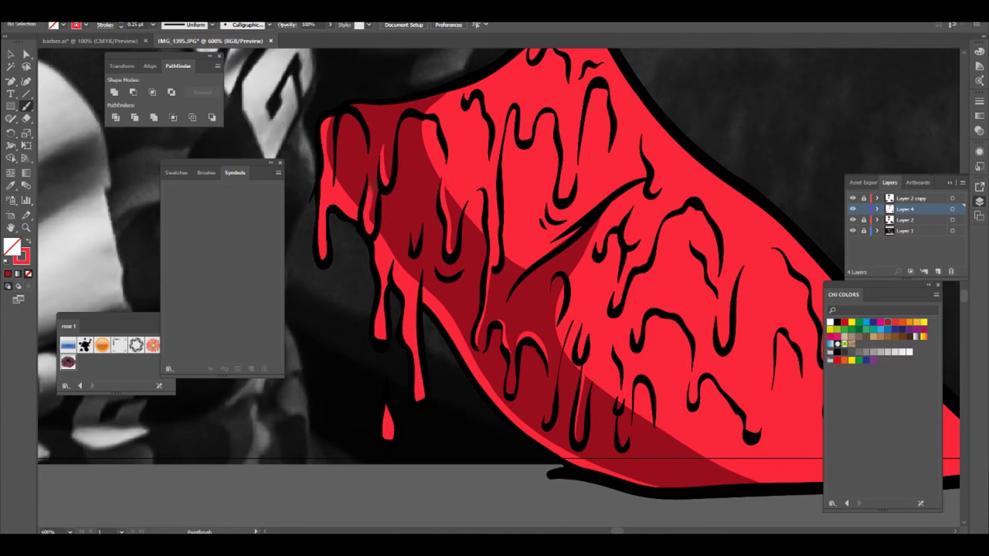
Step: Add a new layer above the shading layer and set the brush to a white stroke with no fill
{"action": "key", "text": "ctrl+minus"}
{"action": "key", "text": "ctrl+minus"}
{"action": "key", "text": "ctrl+minus"}
{"action": "key", "text": "ctrl+minus"}
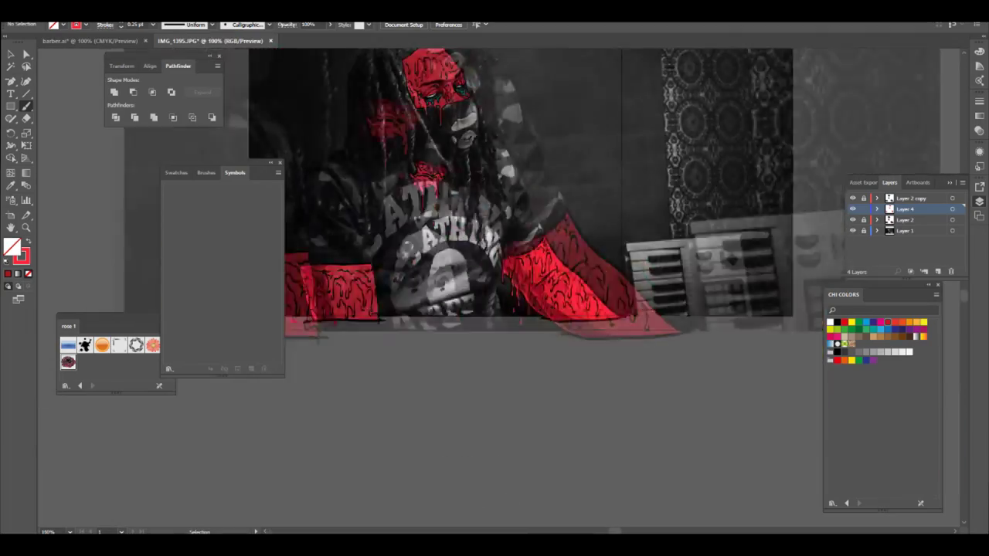
{"action": "left_click_drag", "start_coordinate": [542, 300], "coordinate": [666, 481]}
{"action": "left_click", "coordinate": [938, 272]}
{"action": "left_click_drag", "start_coordinate": [738, 298], "coordinate": [776, 236]}
{"action": "key", "text": "ctrl+plus"}
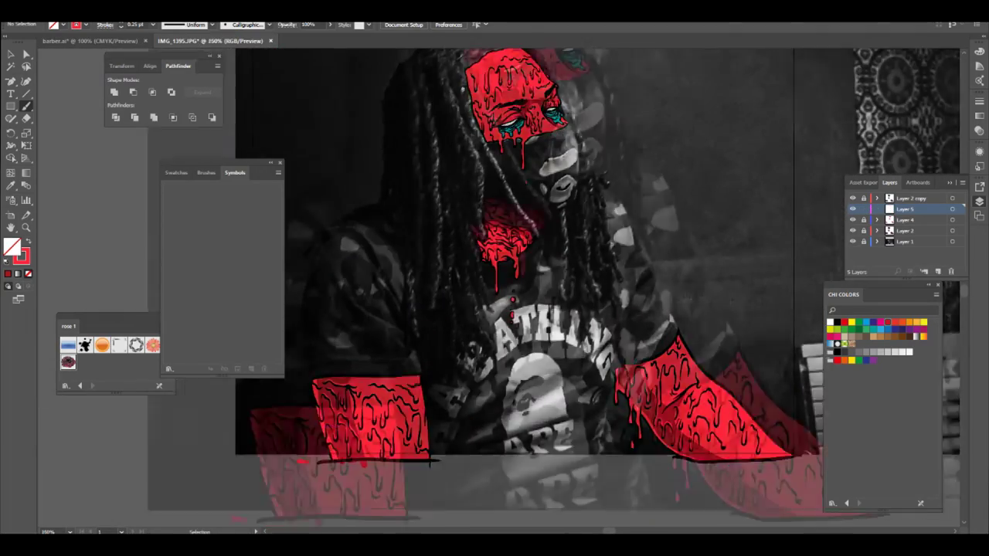
{"action": "left_click_drag", "start_coordinate": [469, 336], "coordinate": [505, 336]}
{"action": "left_click", "coordinate": [6, 262]}
{"action": "left_click", "coordinate": [28, 242]}
Step: Paint white highlights along the drips of both forearms with a 0.25 pt stroke
{"action": "key", "text": "ctrl+minus"}
{"action": "scroll", "coordinate": [398, 299], "scroll_direction": "up", "scroll_amount": 3}
{"action": "scroll", "coordinate": [432, 325], "scroll_direction": "down", "scroll_amount": 3}
{"action": "left_click_drag", "start_coordinate": [454, 411], "coordinate": [461, 379]}
{"action": "left_click", "coordinate": [152, 25]}
{"action": "left_click", "coordinate": [142, 35]}
{"action": "left_click_drag", "start_coordinate": [517, 333], "coordinate": [490, 306]}
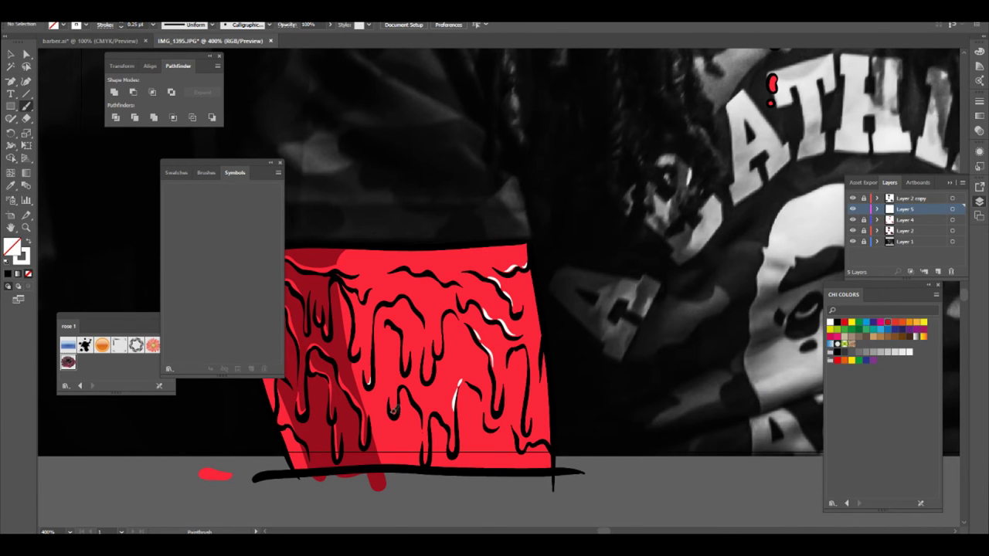
{"action": "scroll", "coordinate": [535, 390], "scroll_direction": "down", "scroll_amount": 5}
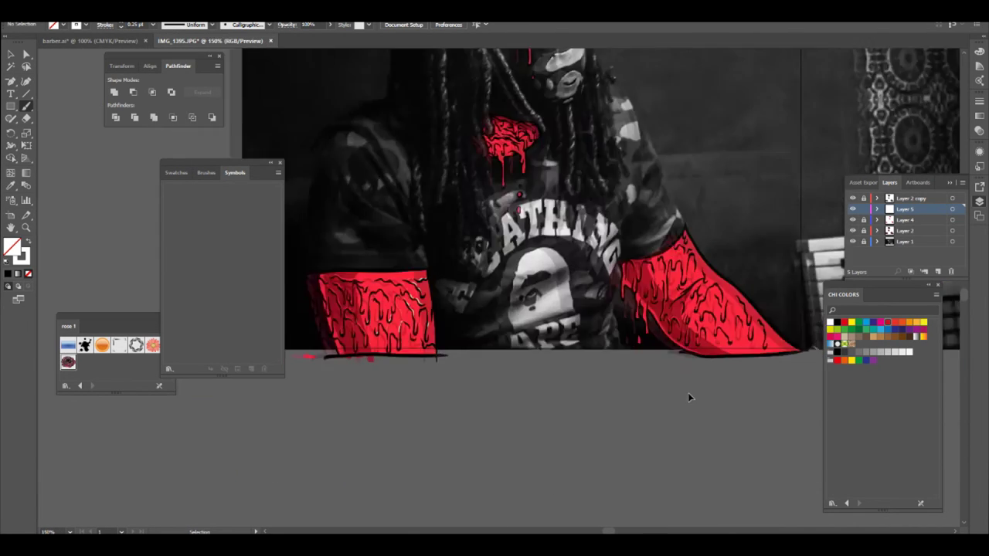
{"action": "scroll", "coordinate": [688, 392], "scroll_direction": "up", "scroll_amount": 4}
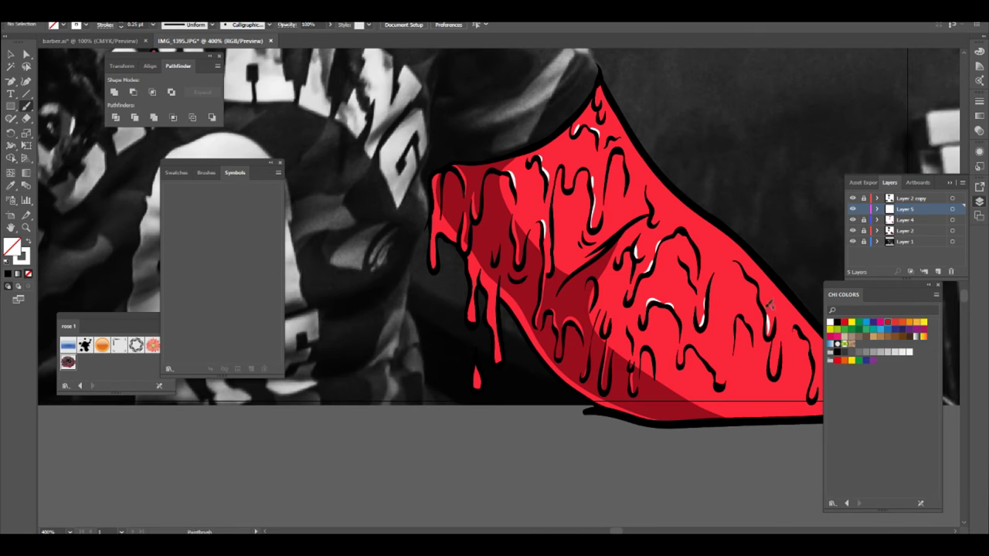
Step: Paint white highlights on the neck patch's folds, hanging drips and falling drops
{"action": "scroll", "coordinate": [781, 369], "scroll_direction": "down", "scroll_amount": 5}
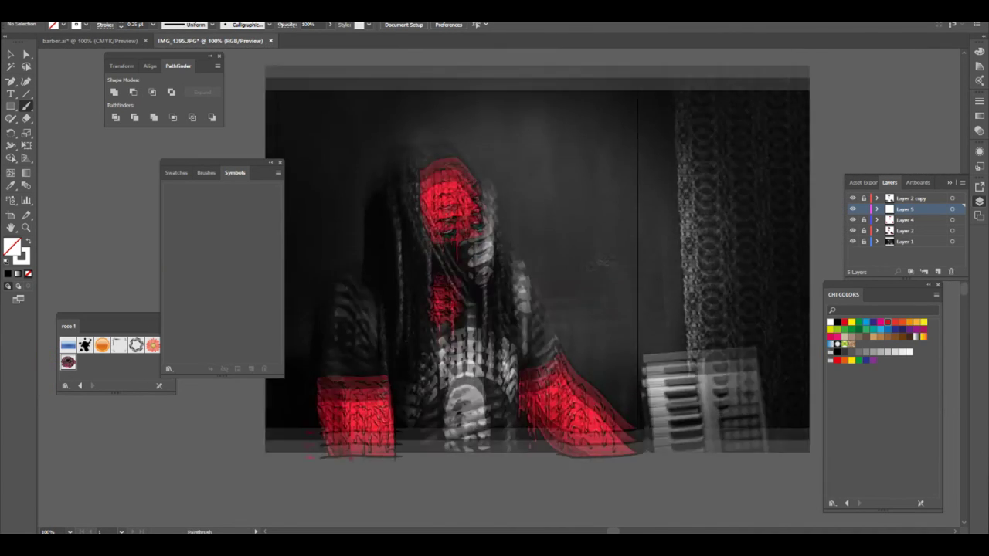
{"action": "scroll", "coordinate": [535, 282], "scroll_direction": "up", "scroll_amount": 5}
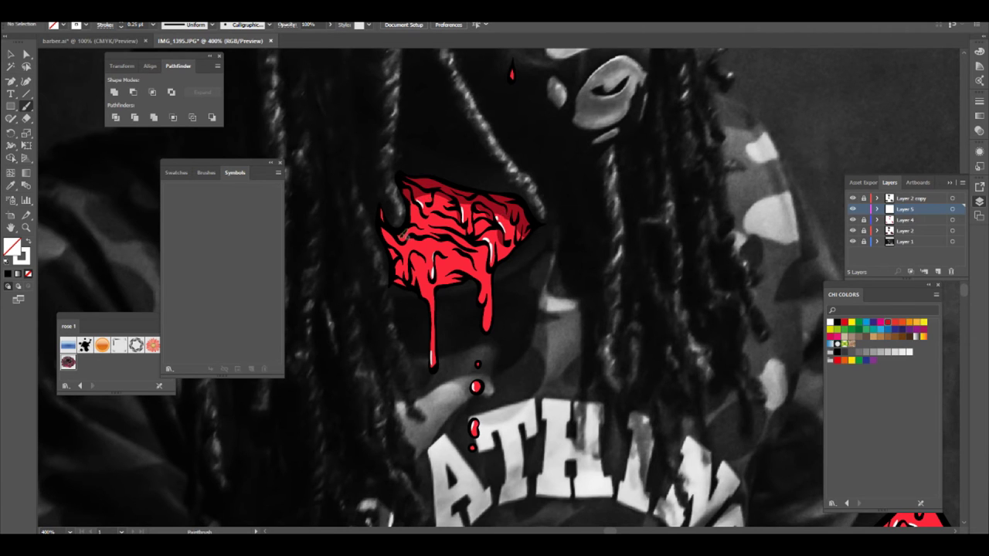
{"action": "left_click_drag", "start_coordinate": [485, 302], "coordinate": [474, 277]}
{"action": "left_click_drag", "start_coordinate": [487, 330], "coordinate": [485, 311]}
{"action": "left_click_drag", "start_coordinate": [401, 252], "coordinate": [383, 227]}
{"action": "scroll", "coordinate": [494, 293], "scroll_direction": "up", "scroll_amount": 3}
{"action": "scroll", "coordinate": [522, 331], "scroll_direction": "down", "scroll_amount": 5}
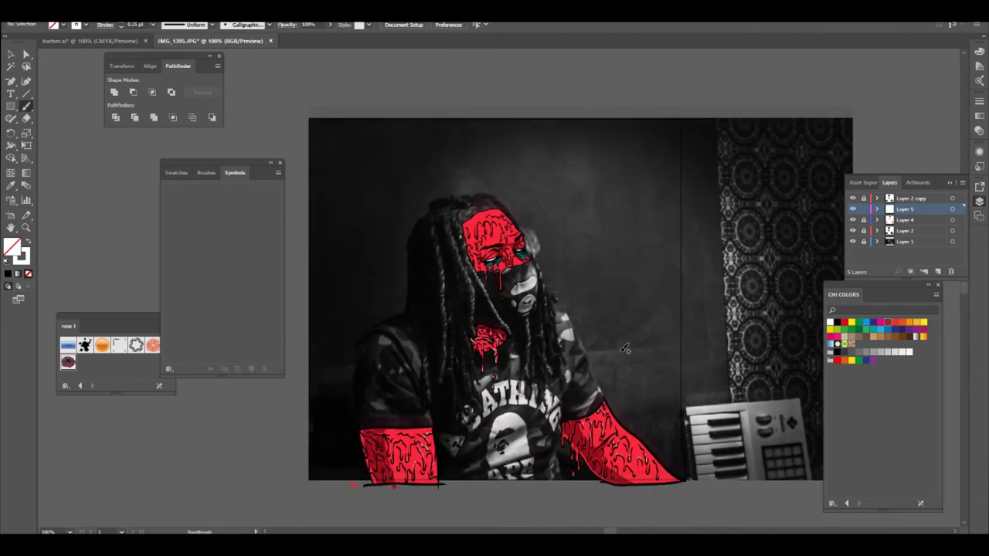
Step: Paint white highlights on the nose ridge, the forehead's outer edge and the drips across the forehead
{"action": "scroll", "coordinate": [495, 226], "scroll_direction": "up", "scroll_amount": 5}
{"action": "left_click_drag", "start_coordinate": [546, 265], "coordinate": [578, 315]}
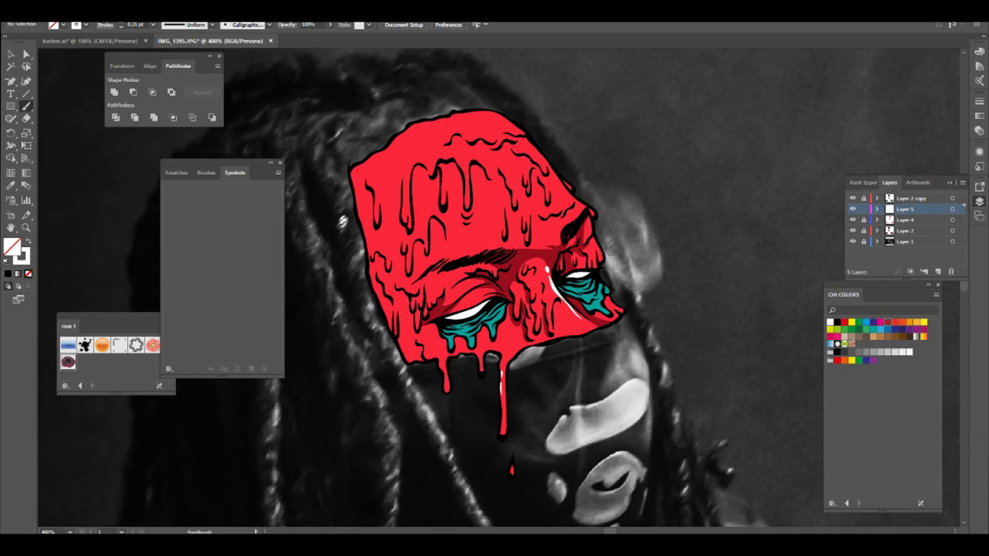
{"action": "mouse_move", "coordinate": [571, 197]}
{"action": "left_mouse_down"}
{"action": "mouse_move", "coordinate": [514, 122]}
{"action": "mouse_move", "coordinate": [484, 103]}
{"action": "left_mouse_up"}
{"action": "key", "text": "ctrl+plus"}
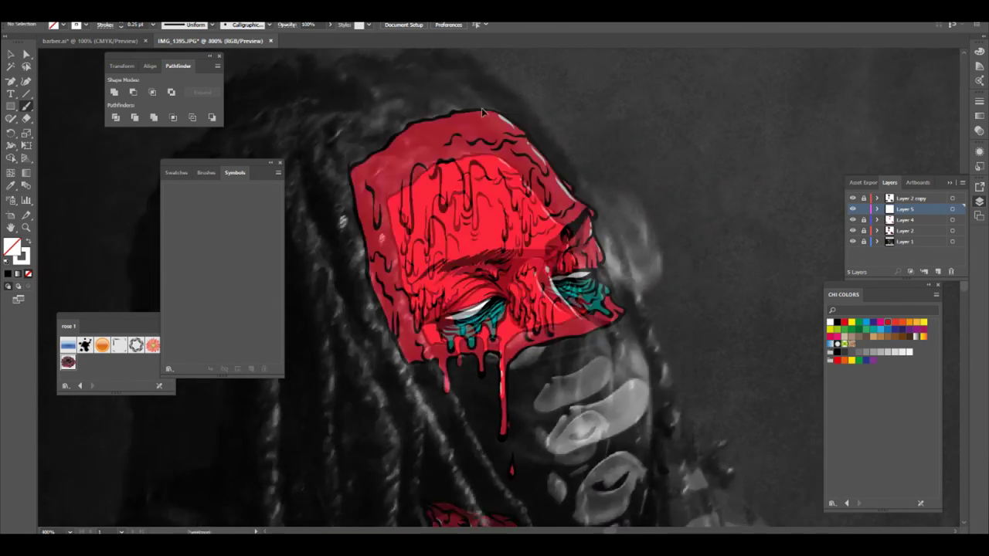
{"action": "scroll", "coordinate": [553, 103], "scroll_direction": "up", "scroll_amount": 3}
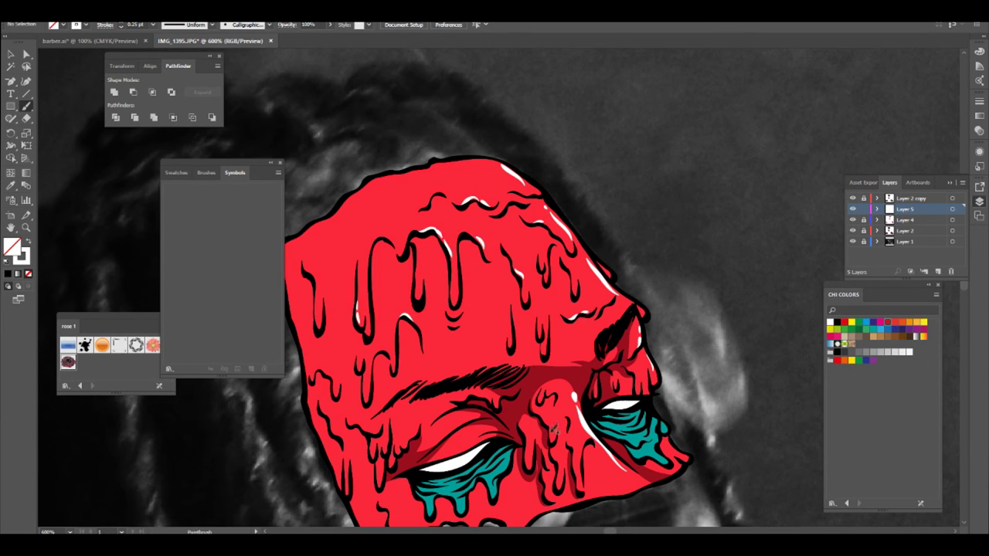
Step: Add a new layer on top of the stack and choose blue as the stroke color with no fill
{"action": "key", "text": "ctrl+minus"}
{"action": "key", "text": "ctrl+minus"}
{"action": "key", "text": "ctrl+minus"}
{"action": "key", "text": "ctrl+minus"}
{"action": "key", "text": "ctrl+minus"}
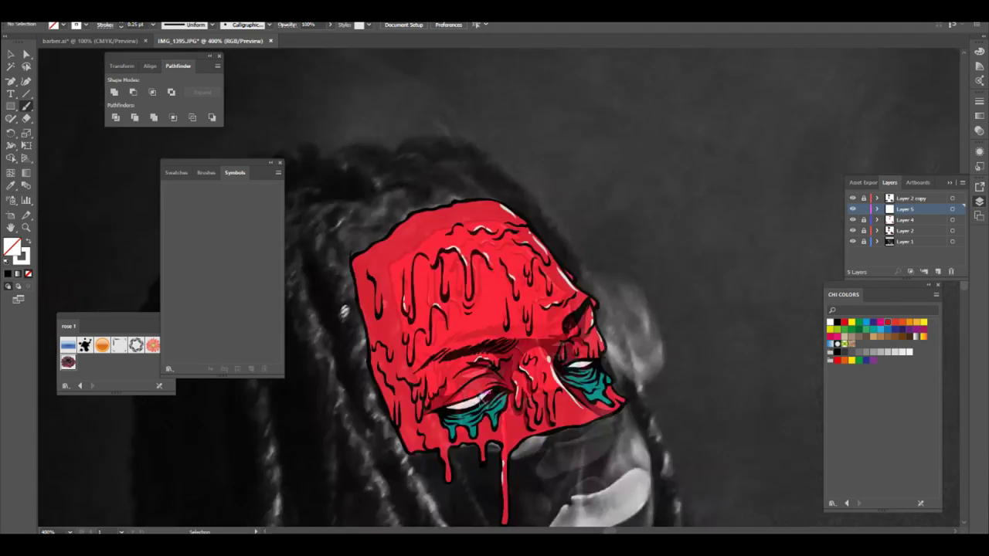
{"action": "scroll", "coordinate": [494, 394], "scroll_direction": "down", "scroll_amount": 1}
{"action": "key", "text": "ctrl+plus"}
{"action": "key", "text": "ctrl+minus"}
{"action": "key", "text": "ctrl+plus"}
{"action": "key", "text": "ctrl+plus"}
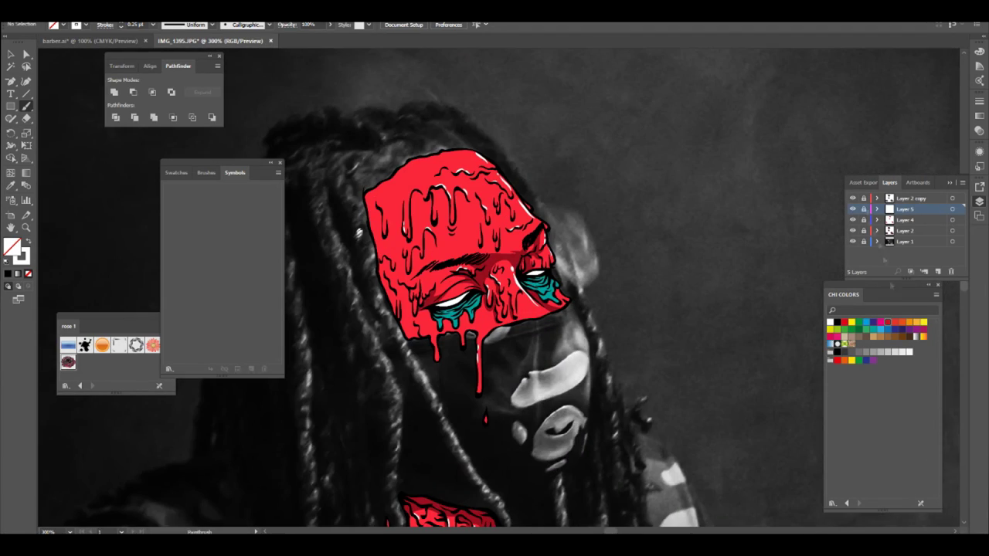
{"action": "left_click", "coordinate": [937, 271]}
{"action": "key", "text": "ctrl+minus"}
{"action": "left_click", "coordinate": [866, 322]}
{"action": "left_click", "coordinate": [29, 241]}
Step: Paint blue test strokes beside the artboard, raising the stroke weight to 4 pt
{"action": "left_click_drag", "start_coordinate": [122, 243], "coordinate": [109, 283]}
{"action": "left_click", "coordinate": [153, 24]}
{"action": "left_click", "coordinate": [165, 103]}
{"action": "left_click_drag", "start_coordinate": [123, 187], "coordinate": [116, 235]}
{"action": "left_click_drag", "start_coordinate": [146, 172], "coordinate": [146, 183]}
Step: Apply a Gaussian Blur effect with a radius of 40.6 pixels for the blue brush strokes
{"action": "left_click", "coordinate": [142, 15]}
{"action": "left_click", "coordinate": [89, 181]}
{"action": "left_click_drag", "start_coordinate": [470, 259], "coordinate": [482, 259]}
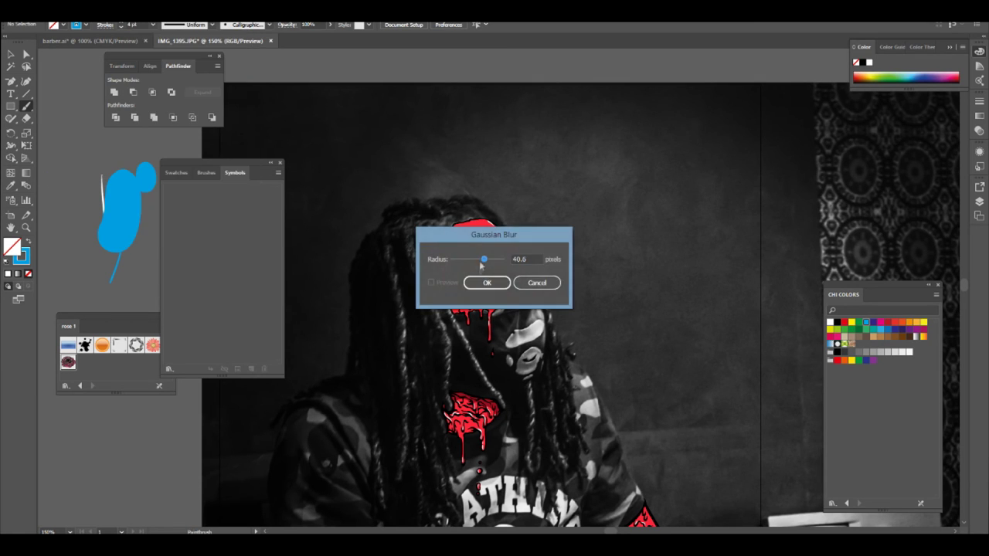
{"action": "left_click", "coordinate": [487, 282]}
Step: Paint a blurred blue stroke below the test strokes beside the artboard, and apply another Gaussian Blur effect
{"action": "left_click_drag", "start_coordinate": [138, 425], "coordinate": [134, 456]}
{"action": "left_click", "coordinate": [142, 16]}
{"action": "left_click", "coordinate": [90, 180]}
{"action": "left_click", "coordinate": [537, 294]}
{"action": "left_click", "coordinate": [487, 282]}
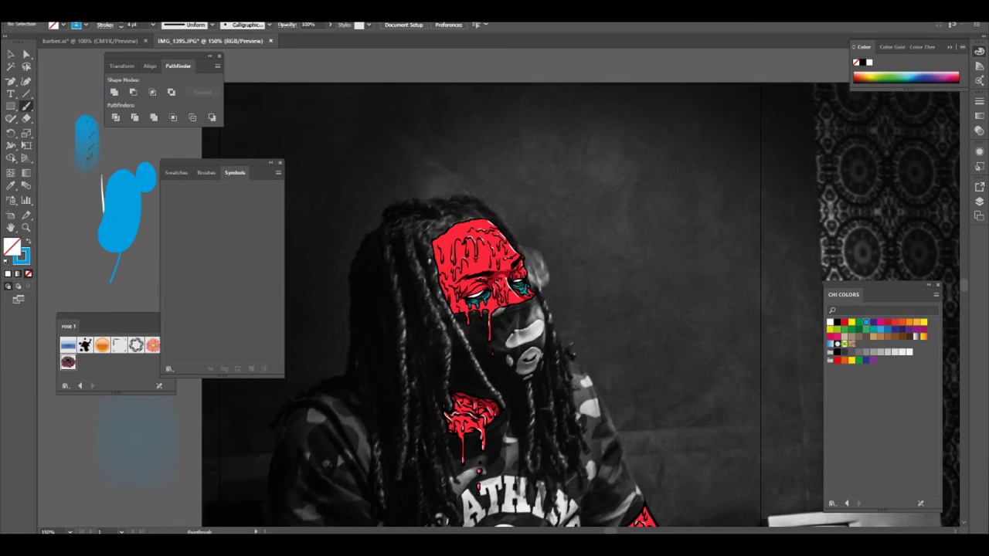
Step: Try a 0.25 pt stroke weight for the blurred blue brush, show the layers, and undo the latest changes
{"action": "left_click", "coordinate": [152, 25]}
{"action": "left_click", "coordinate": [166, 39]}
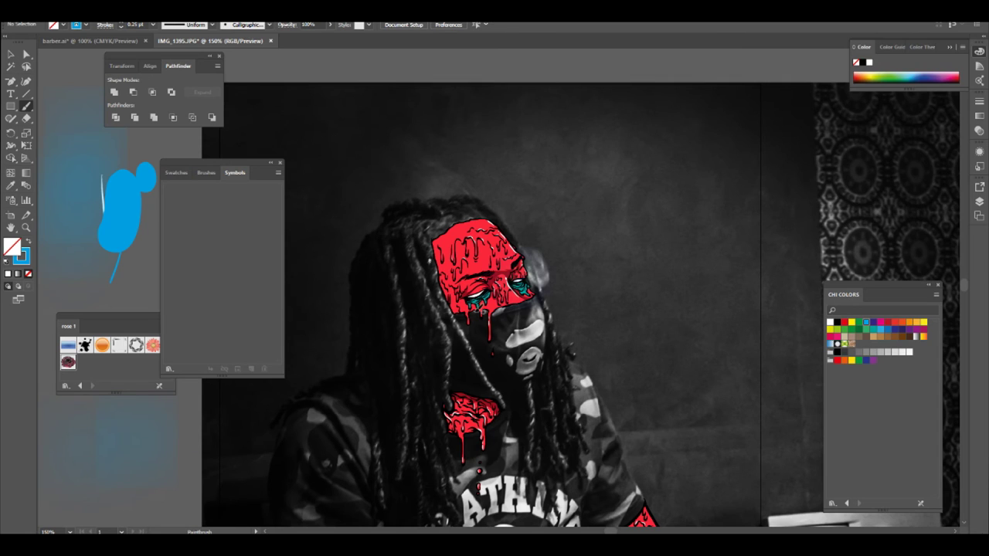
{"action": "left_click", "coordinate": [980, 201]}
{"action": "key", "text": "ctrl+z"}
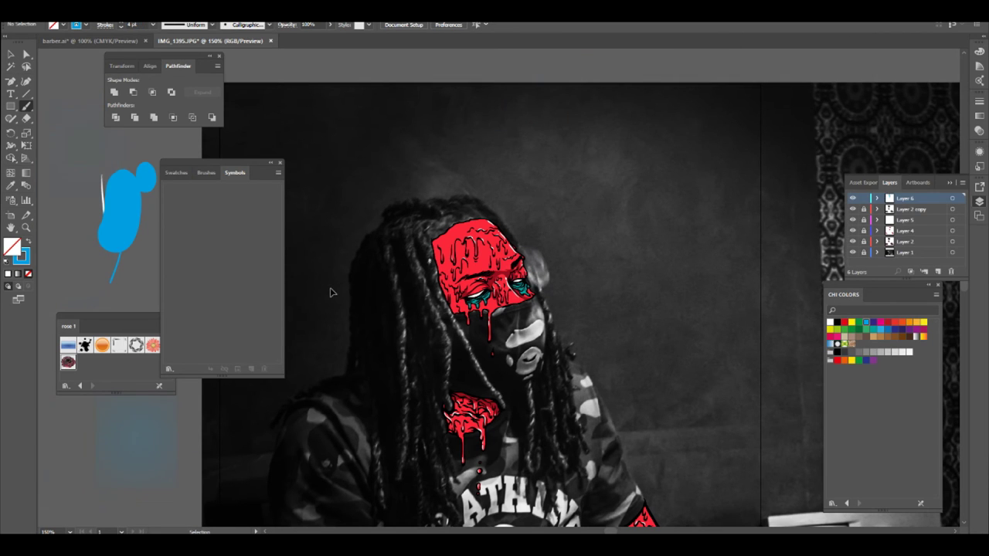
Step: Change the brush stroke colour to a brighter blue and paint a vertical test stroke beside the artboard
{"action": "left_click", "coordinate": [6, 262]}
{"action": "double_click", "coordinate": [22, 258]}
{"action": "left_click", "coordinate": [474, 211]}
{"action": "left_click", "coordinate": [603, 207]}
{"action": "left_click_drag", "start_coordinate": [67, 191], "coordinate": [72, 269]}
Step: Apply a Gaussian Blur effect for the blue brush strokes and lower their opacity to 41%
{"action": "left_click", "coordinate": [136, 15]}
{"action": "left_click", "coordinate": [90, 179]}
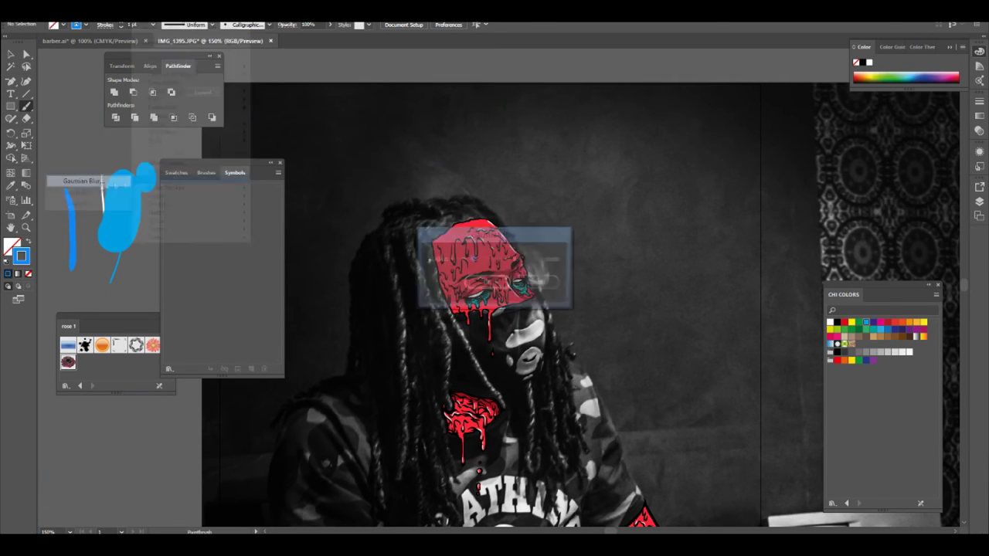
{"action": "key", "text": "Return"}
{"action": "left_click", "coordinate": [331, 25]}
{"action": "left_click_drag", "start_coordinate": [332, 37], "coordinate": [306, 36]}
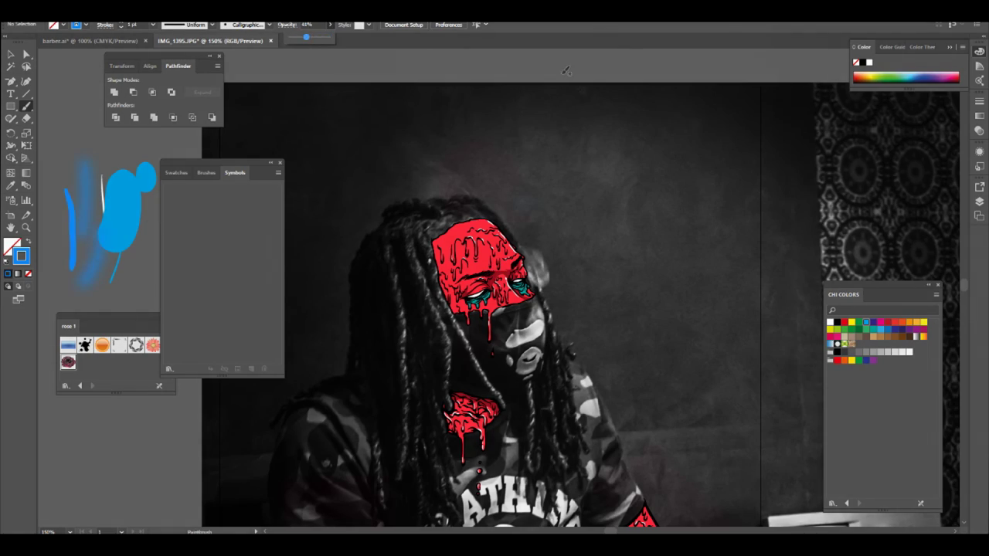
Step: Paint translucent blurred blue glow strokes over both eyes of the red face
{"action": "left_click", "coordinate": [979, 201]}
{"action": "key", "text": "ctrl+equal"}
{"action": "key", "text": "ctrl+equal"}
{"action": "key", "text": "ctrl+equal"}
{"action": "left_click_drag", "start_coordinate": [442, 306], "coordinate": [468, 288]}
{"action": "mouse_move", "coordinate": [426, 312]}
{"action": "left_mouse_down"}
{"action": "mouse_move", "coordinate": [476, 283]}
{"action": "mouse_move", "coordinate": [478, 294]}
{"action": "left_mouse_up"}
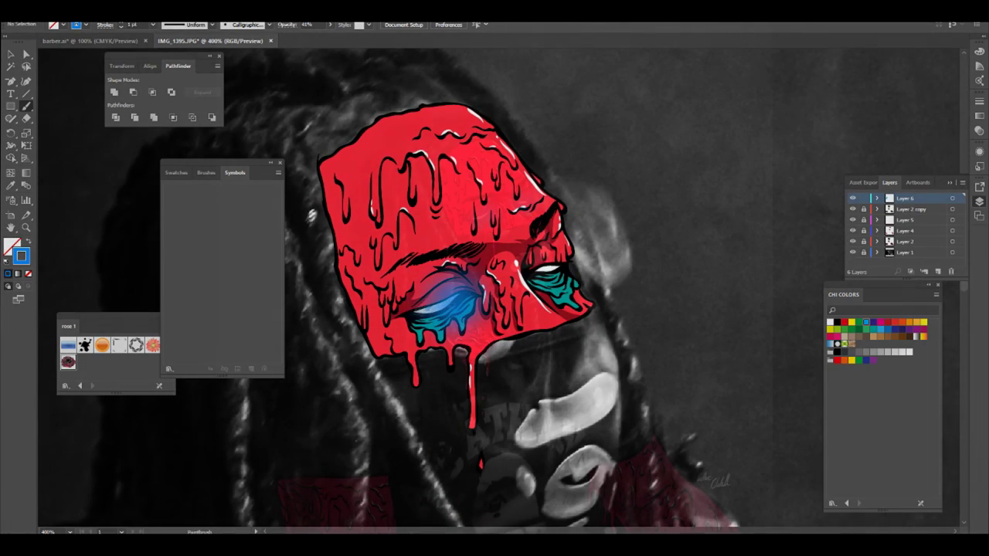
{"action": "mouse_move", "coordinate": [525, 270]}
{"action": "left_mouse_down"}
{"action": "mouse_move", "coordinate": [571, 263]}
{"action": "mouse_move", "coordinate": [548, 290]}
{"action": "left_mouse_up"}
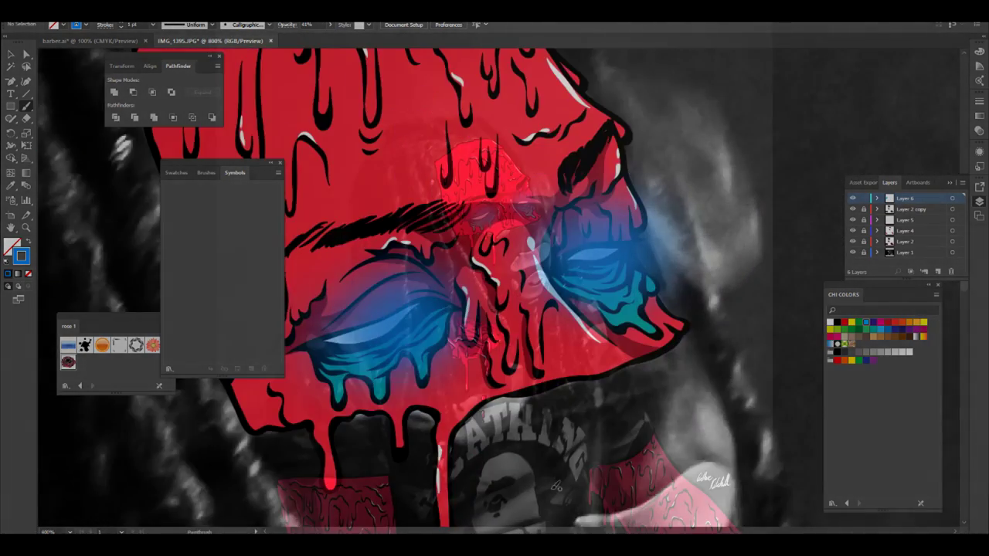
Step: Reset the brush to a plain white stroke with no fill and paint white strokes across both glowing eyes
{"action": "key", "text": "d"}
{"action": "key", "text": "shift+x"}
{"action": "left_click_drag", "start_coordinate": [331, 340], "coordinate": [419, 305]}
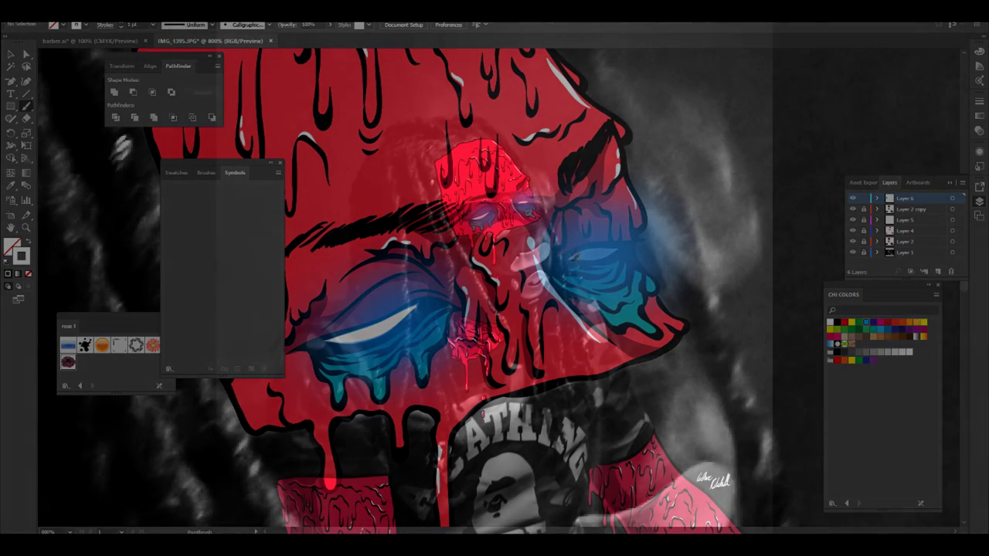
{"action": "left_click_drag", "start_coordinate": [567, 256], "coordinate": [614, 249]}
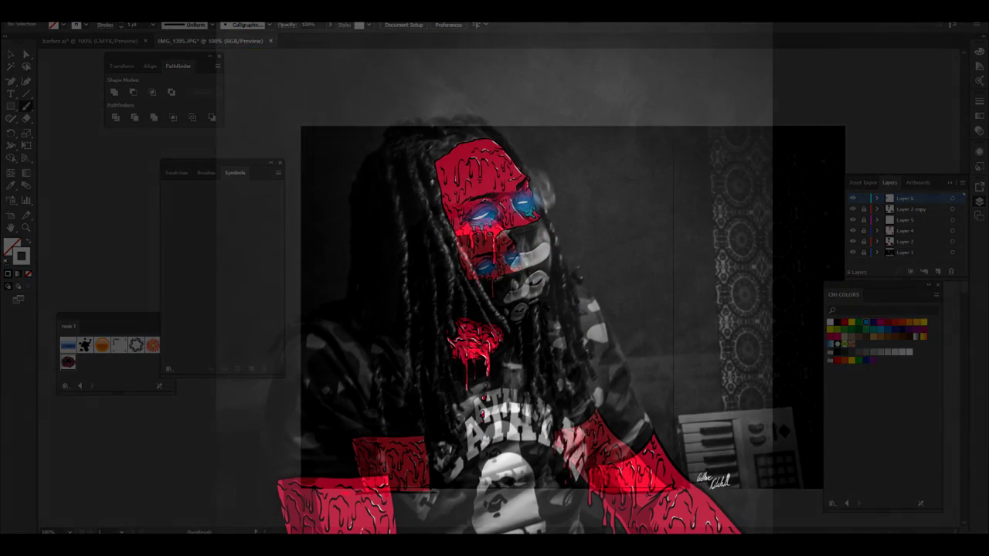